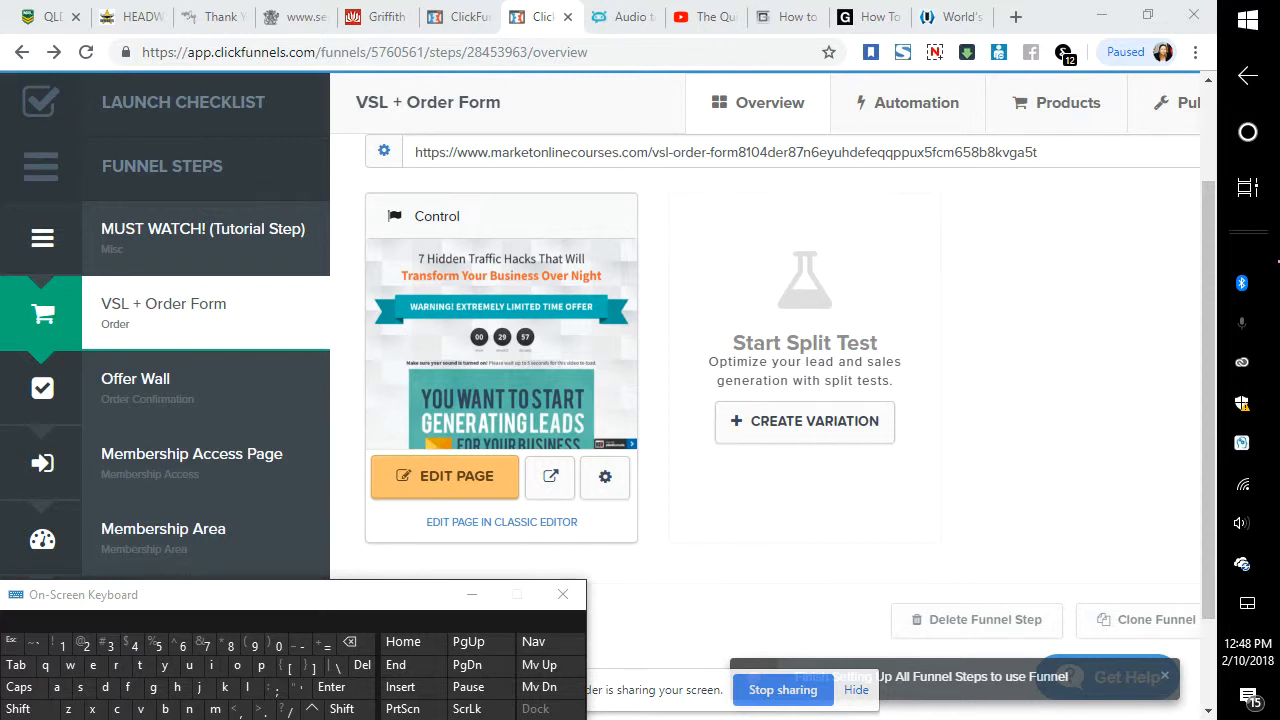
Return to the list of all funnels and open the Online Course Membership Funnel
scroll(765, 372, up, 2)
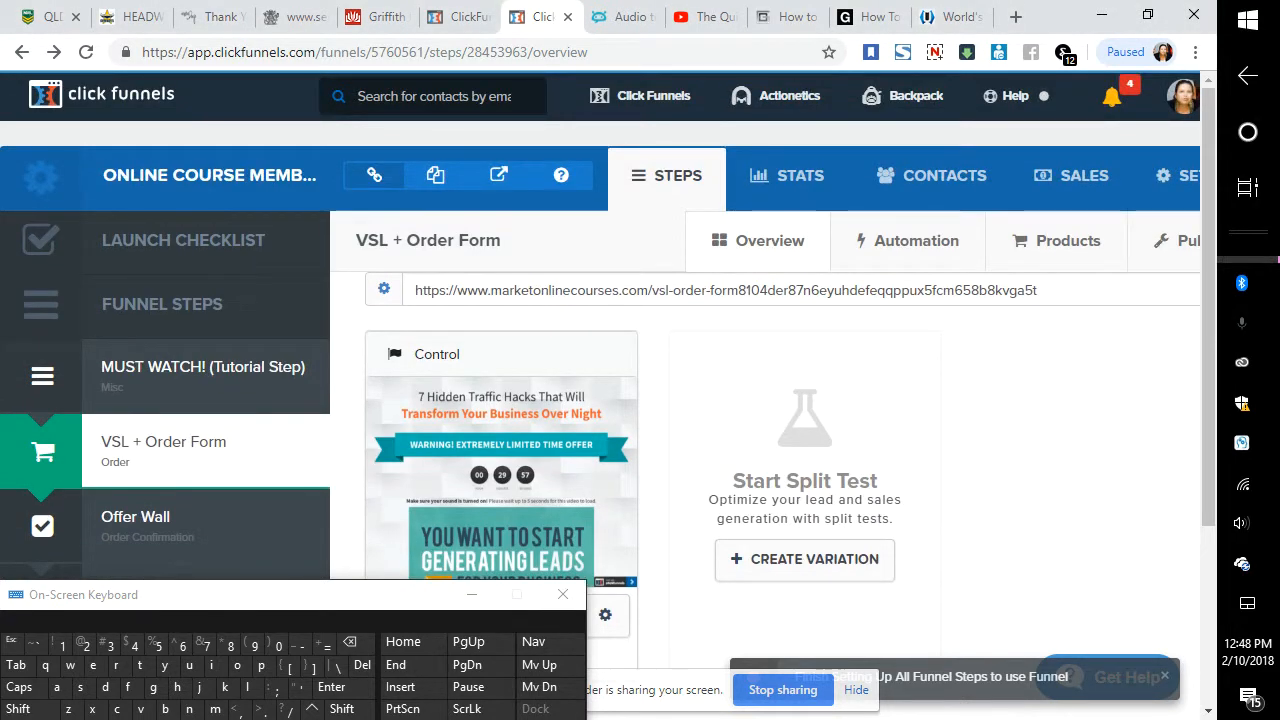
click(640, 96)
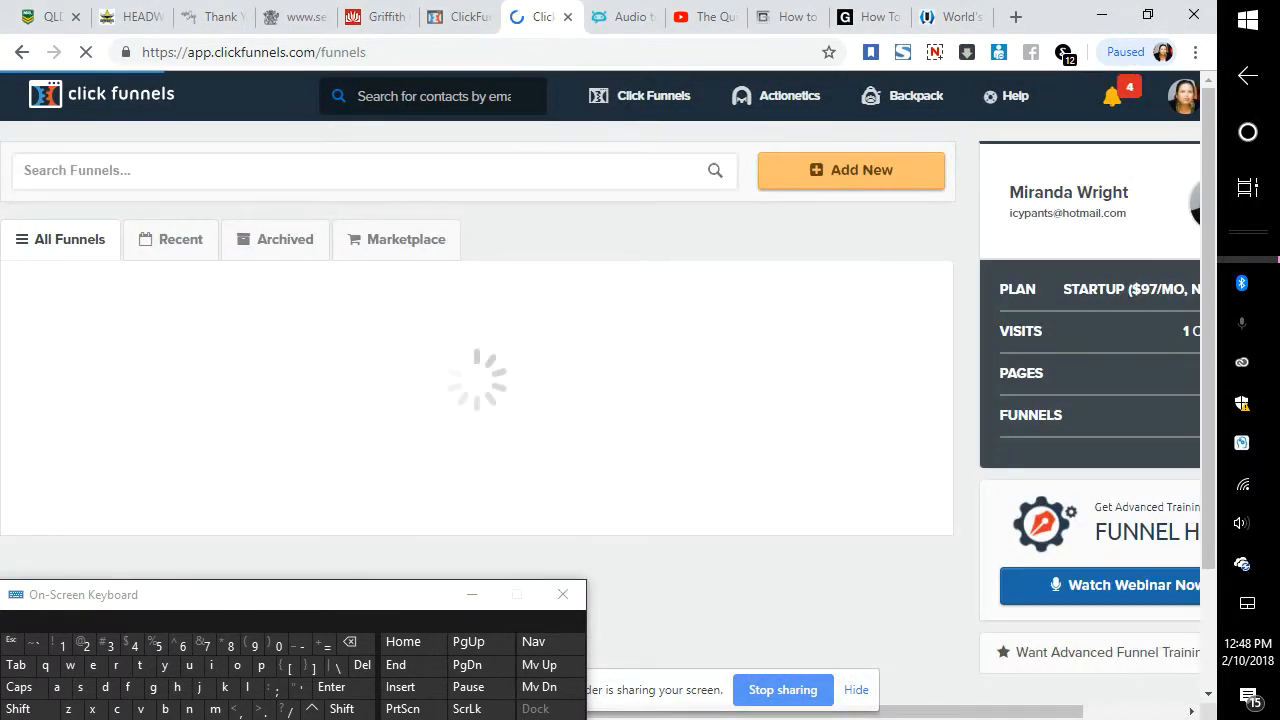
scroll(477, 400, down, 3)
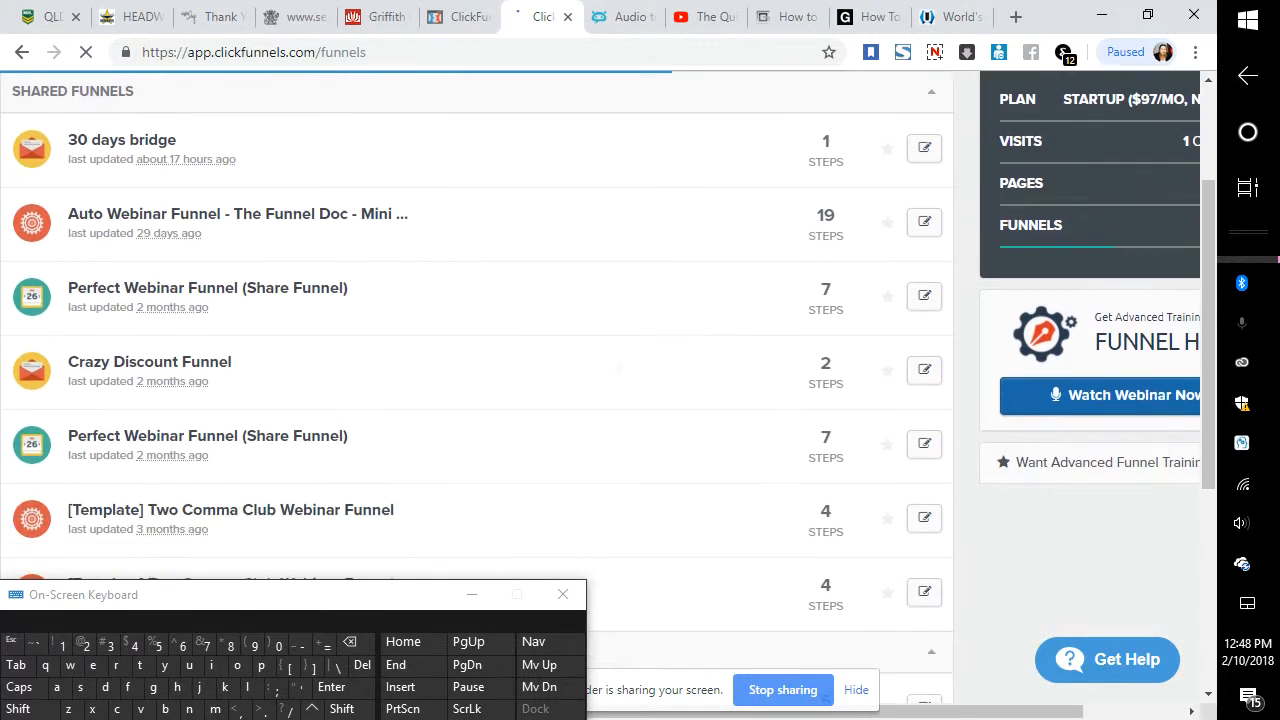
scroll(477, 400, down, 3)
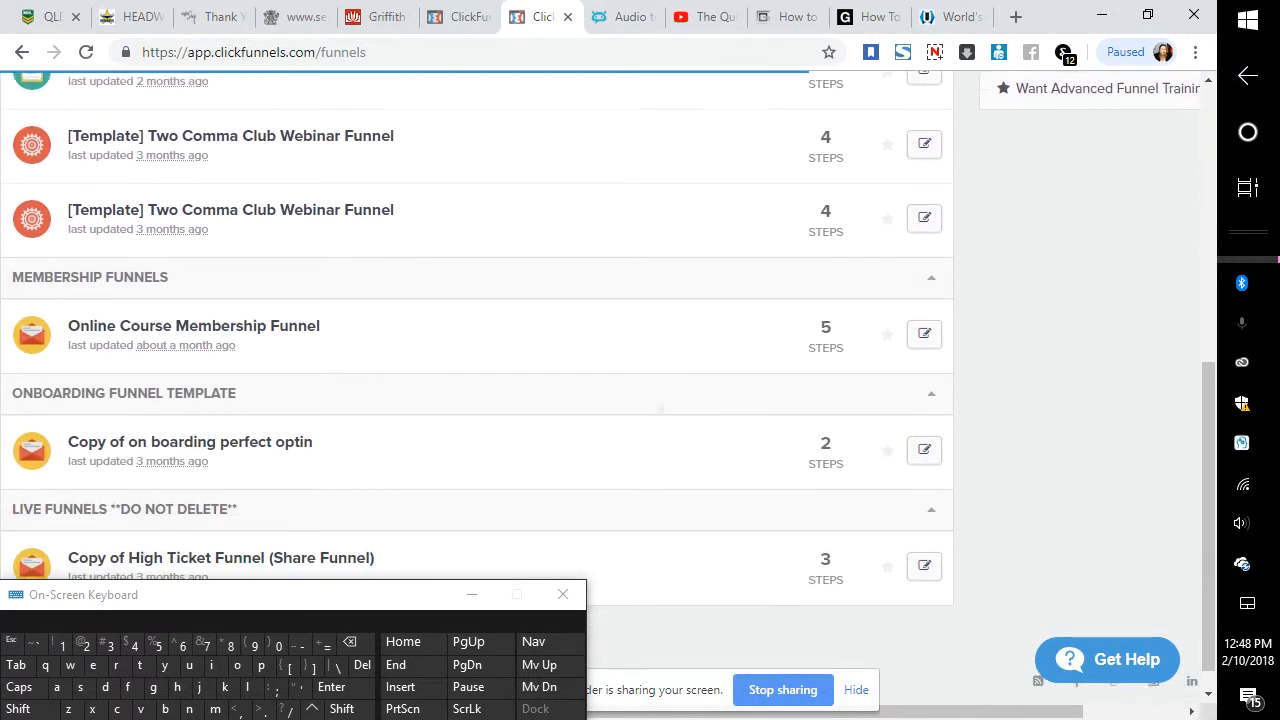
click(193, 384)
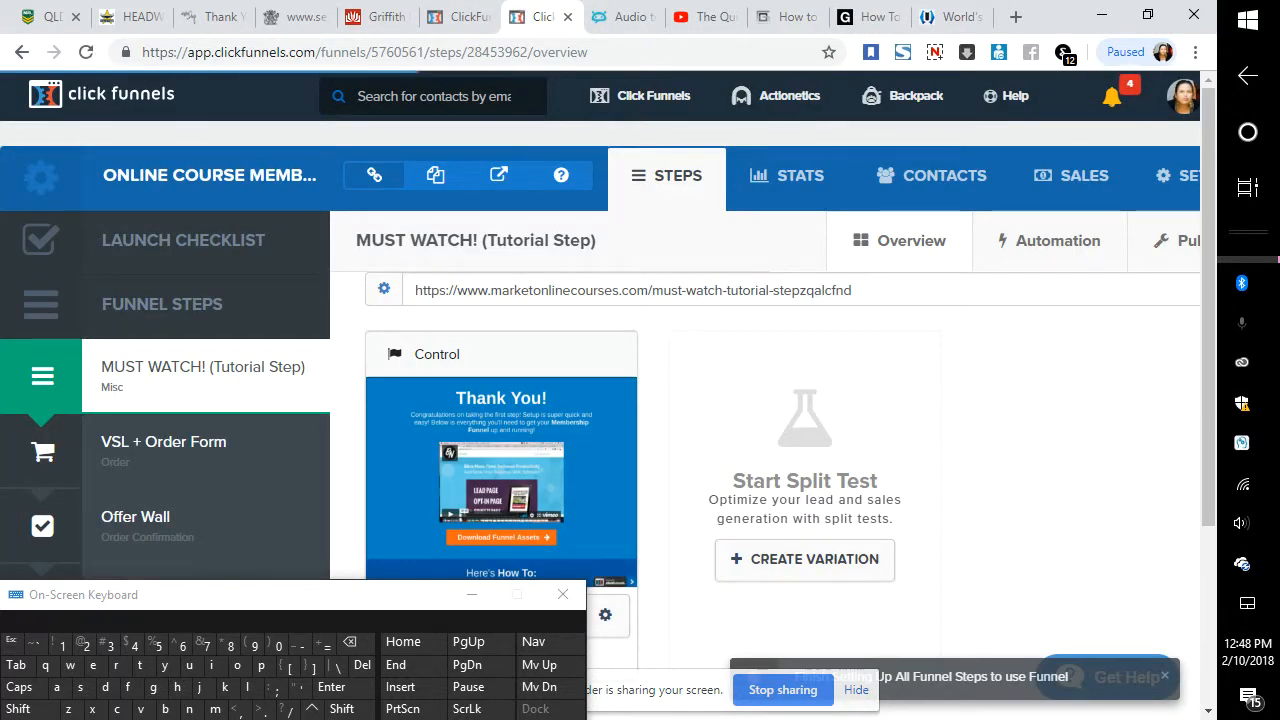
Open the control page of the VSL + Order Form funnel step in the page editor
scroll(765, 400, down, 1)
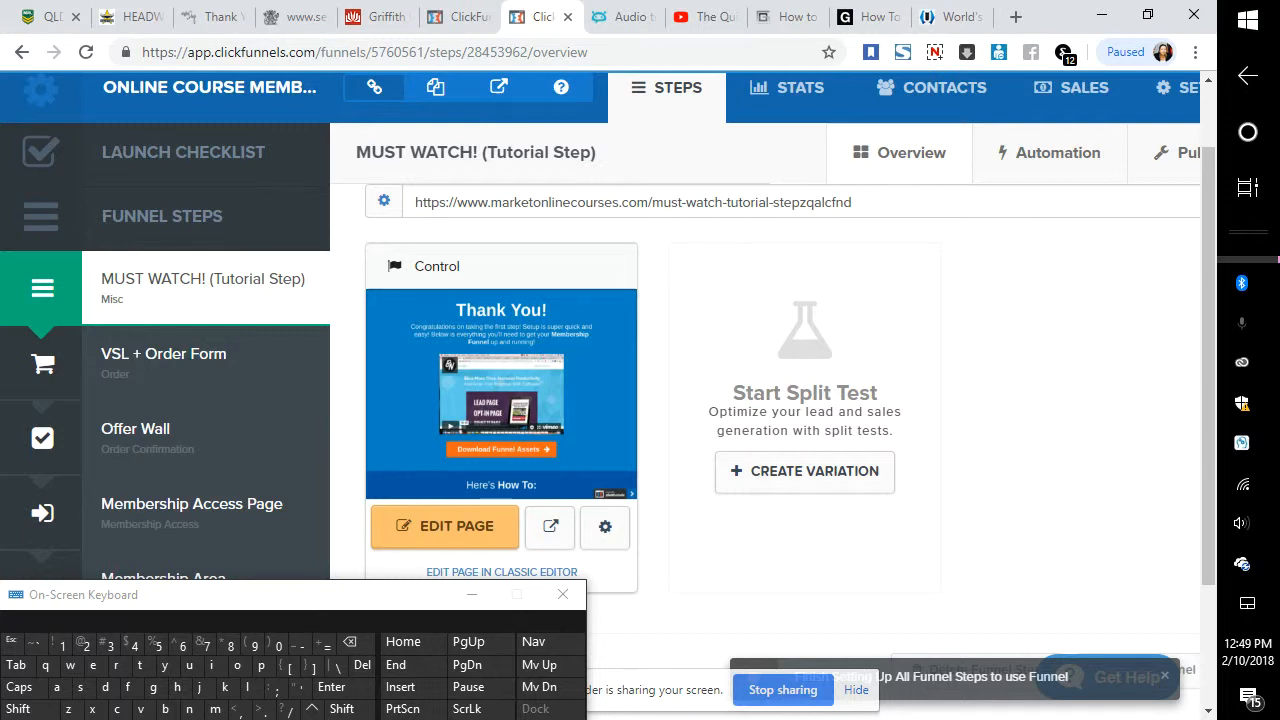
click(156, 357)
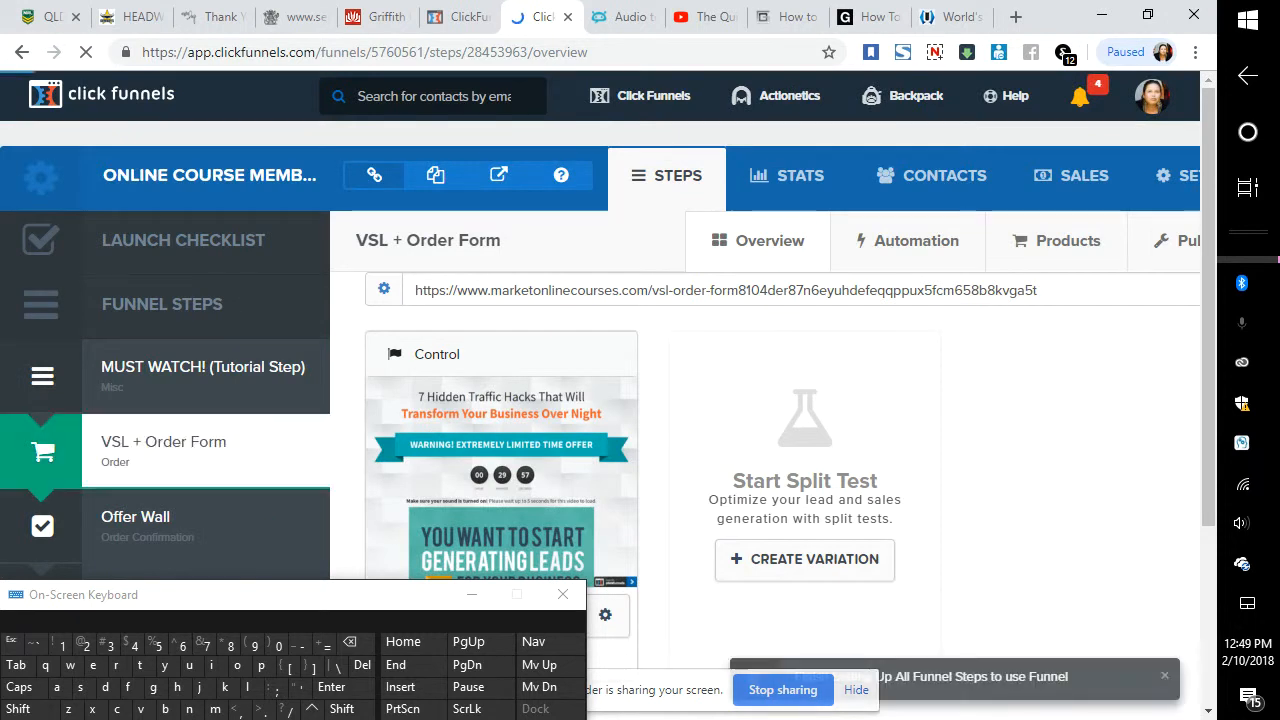
scroll(640, 400, down, 2)
scroll(655, 485, down, 1)
scroll(652, 470, up, 1)
click(445, 466)
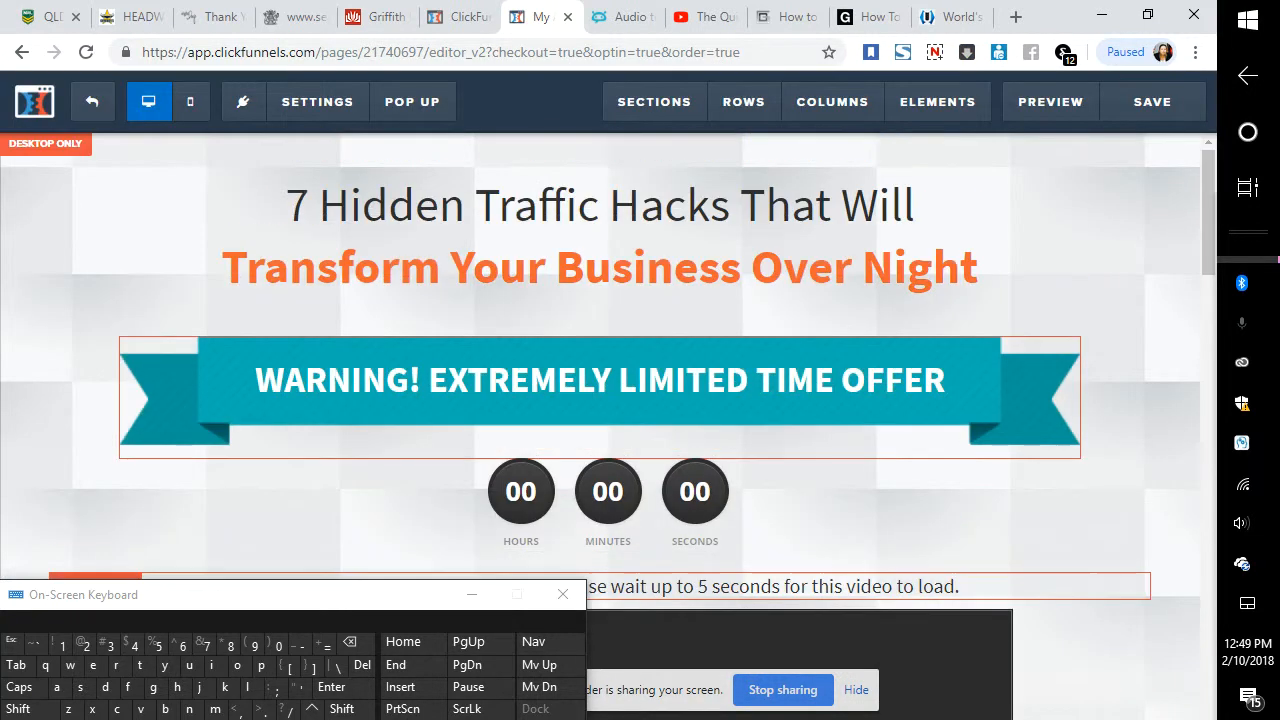
Open the settings of the orange "YES! GET ACCESS TODAY" button below the video
scroll(600, 400, down, 1)
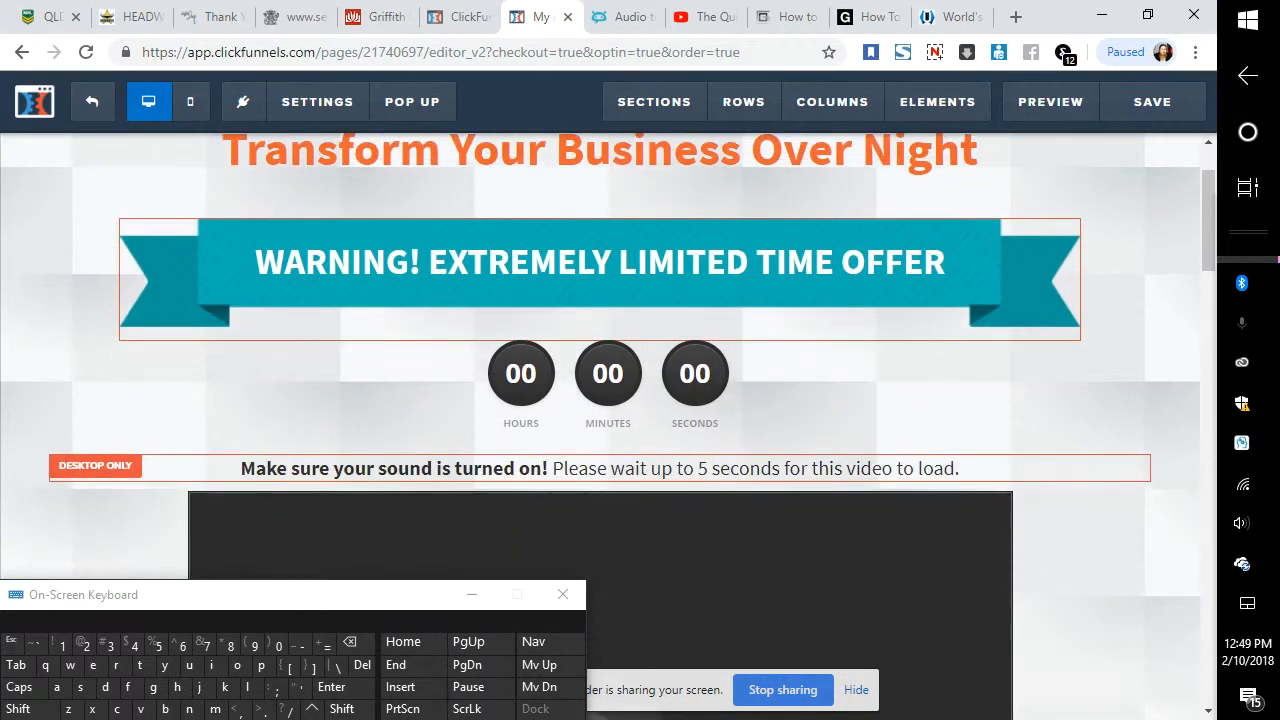
scroll(600, 400, down, 6)
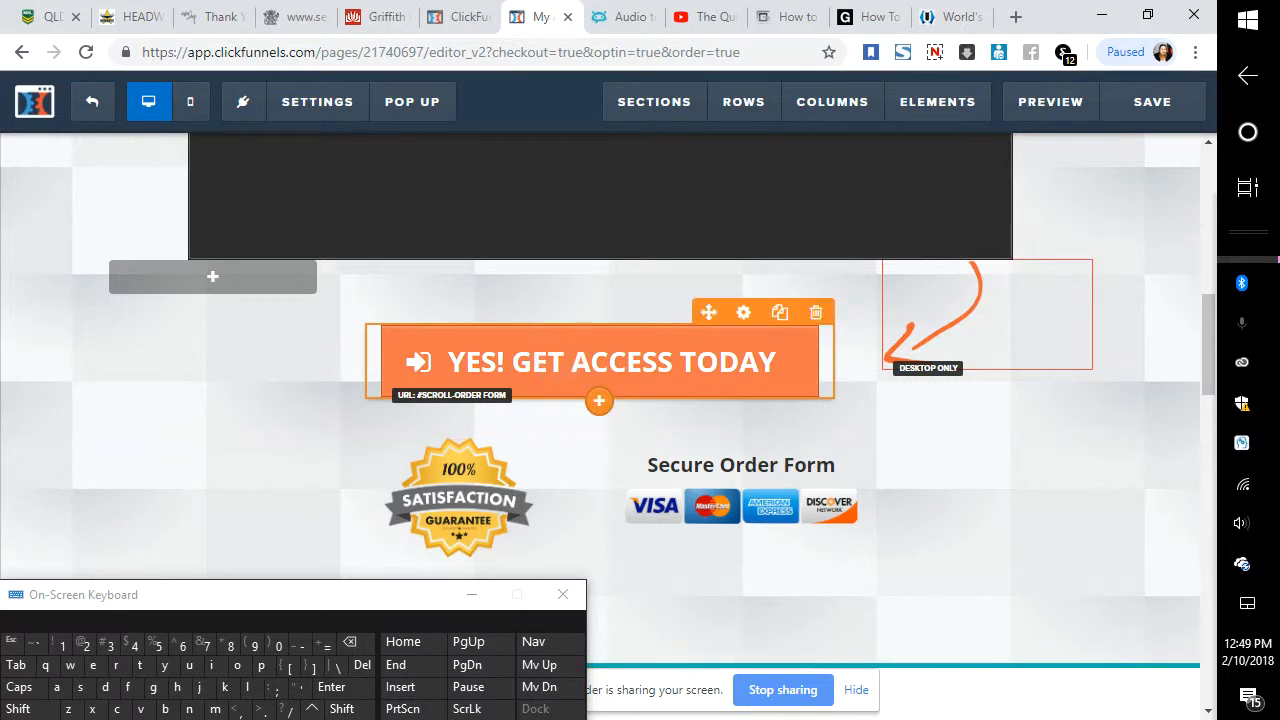
click(743, 313)
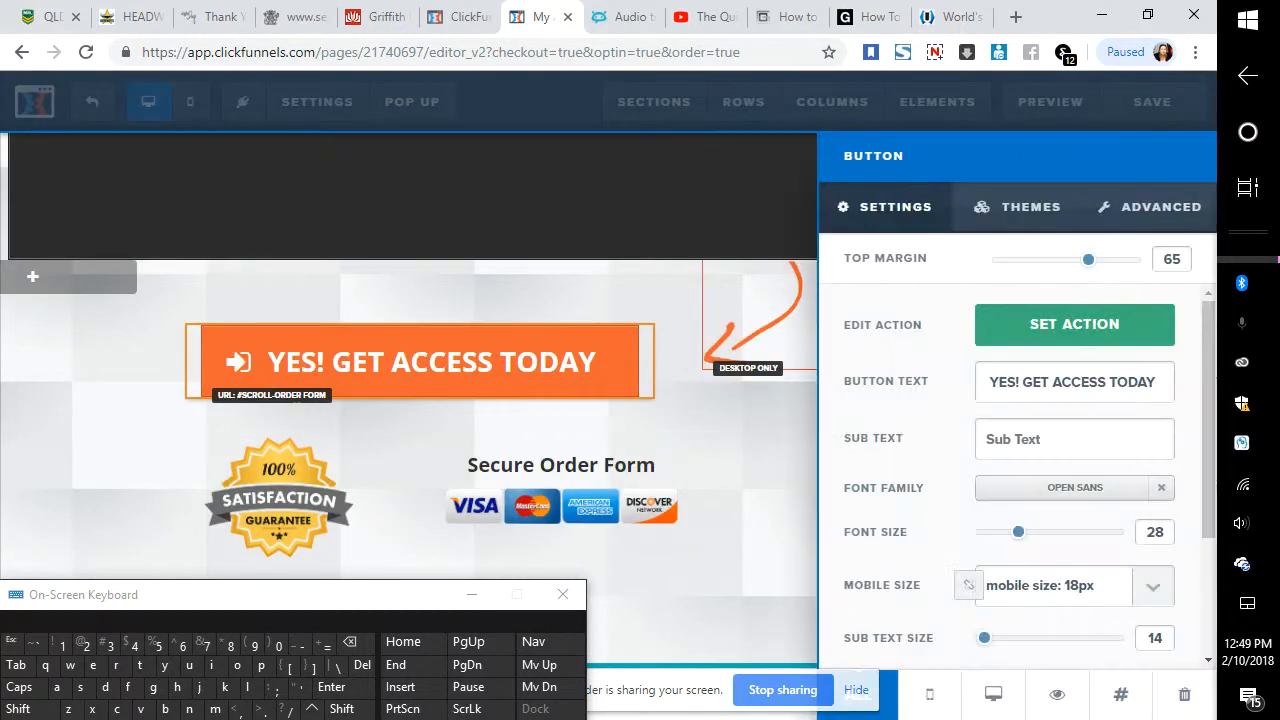
scroll(1030, 468, down, 1)
scroll(1030, 468, up, 1)
Delete "GET ACCESS TODAY" from the orange button's text, keeping only "YES!" and the space after it
click(1046, 382)
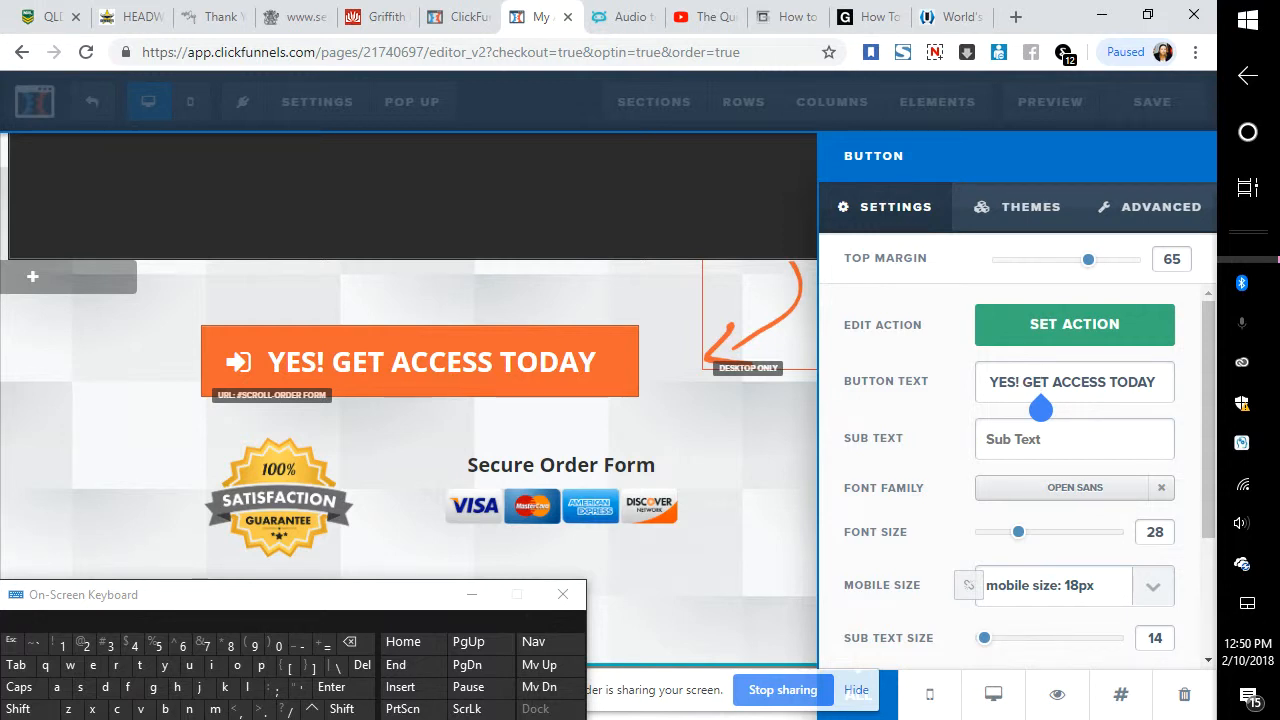
click(1061, 382)
drag(150, 594, 174, 511)
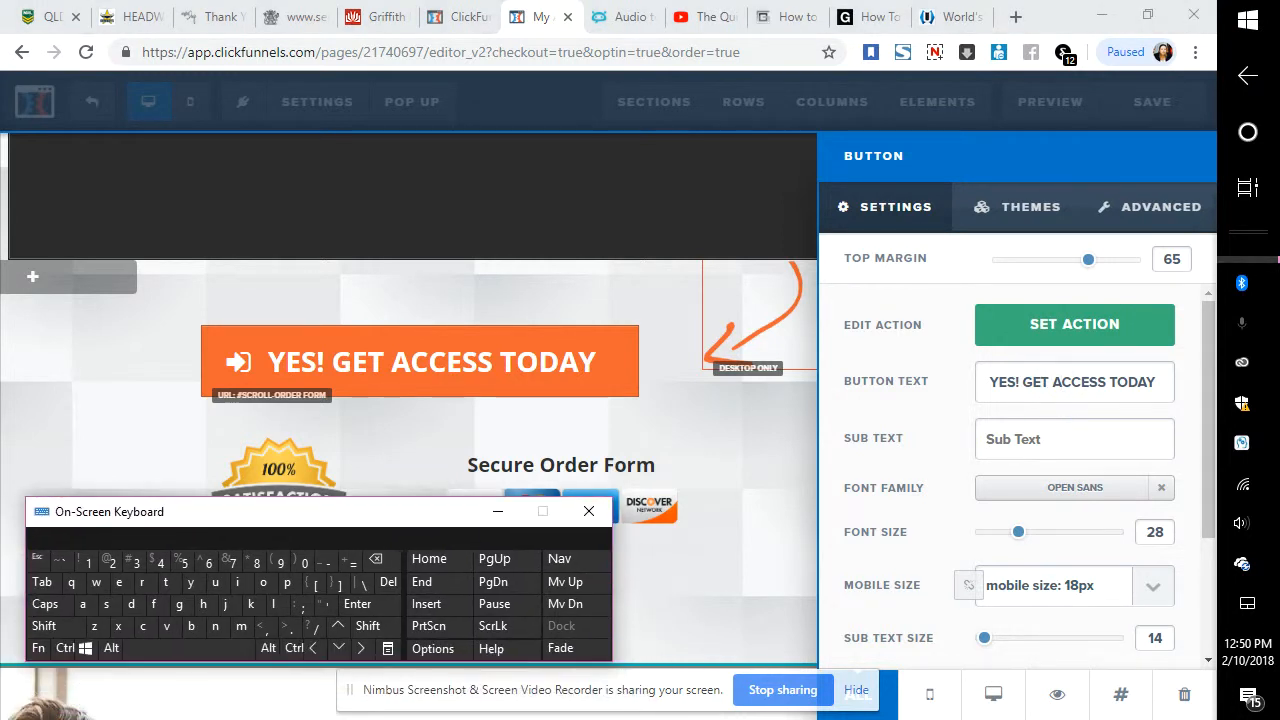
click(1088, 382)
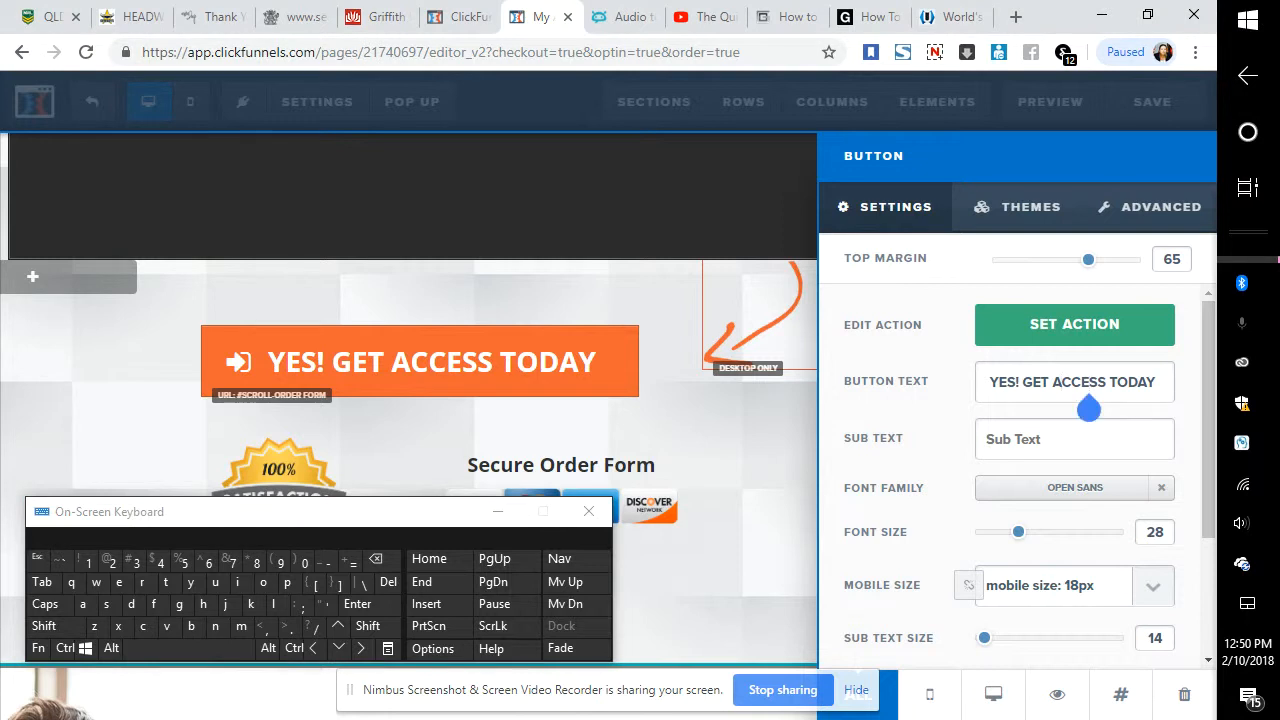
click(362, 647)
click(362, 647)
click(362, 647)
click(362, 647)
click(362, 647)
click(362, 647)
click(362, 647)
click(362, 647)
click(375, 559)
double_click(375, 559)
double_click(375, 559)
click(375, 559)
double_click(375, 559)
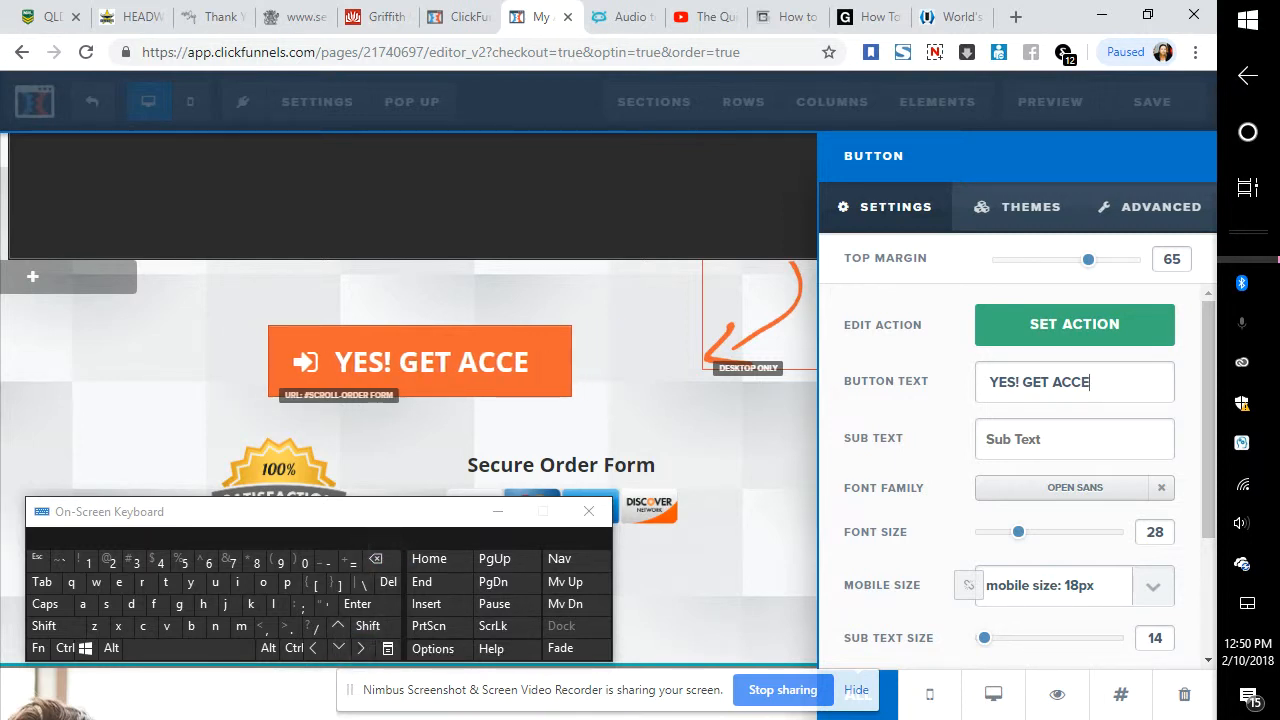
double_click(375, 559)
double_click(375, 559)
click(375, 559)
click(375, 559)
double_click(375, 559)
click(375, 559)
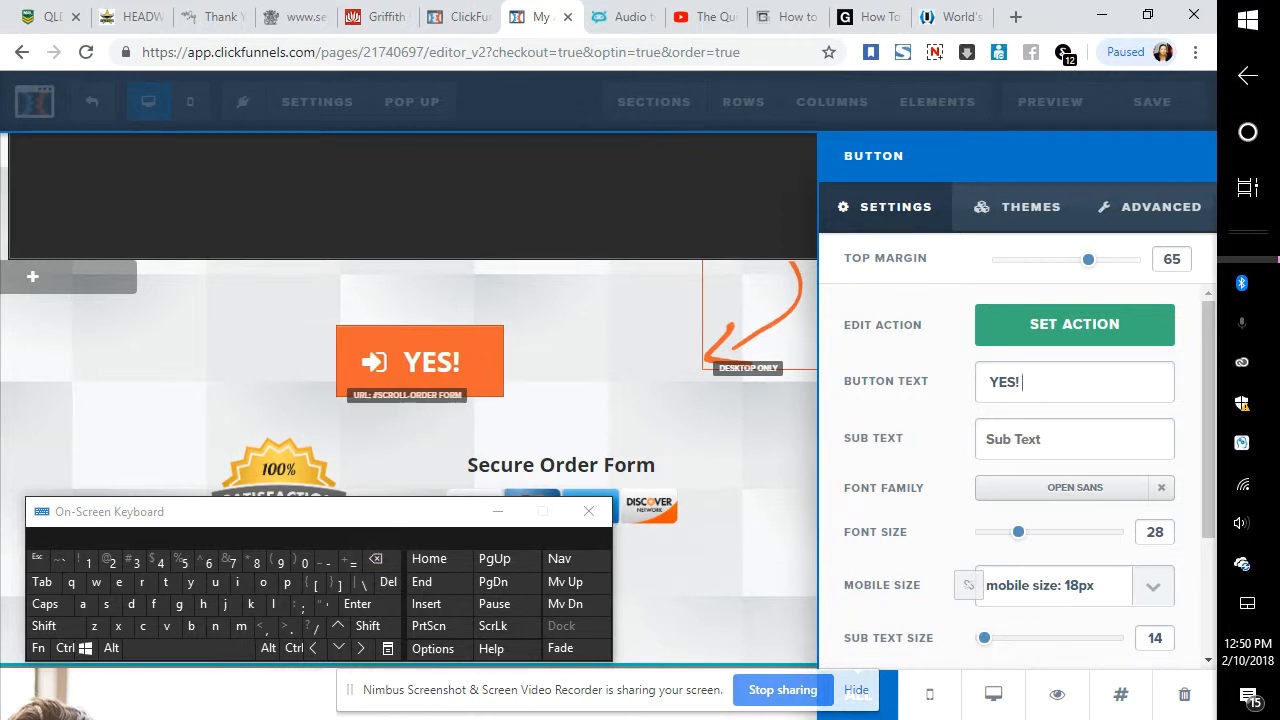
Check the wording of the yellow call-to-action button on the "Tactical Mini Training" landing page, then return to the ClickFunnels editor
click(961, 17)
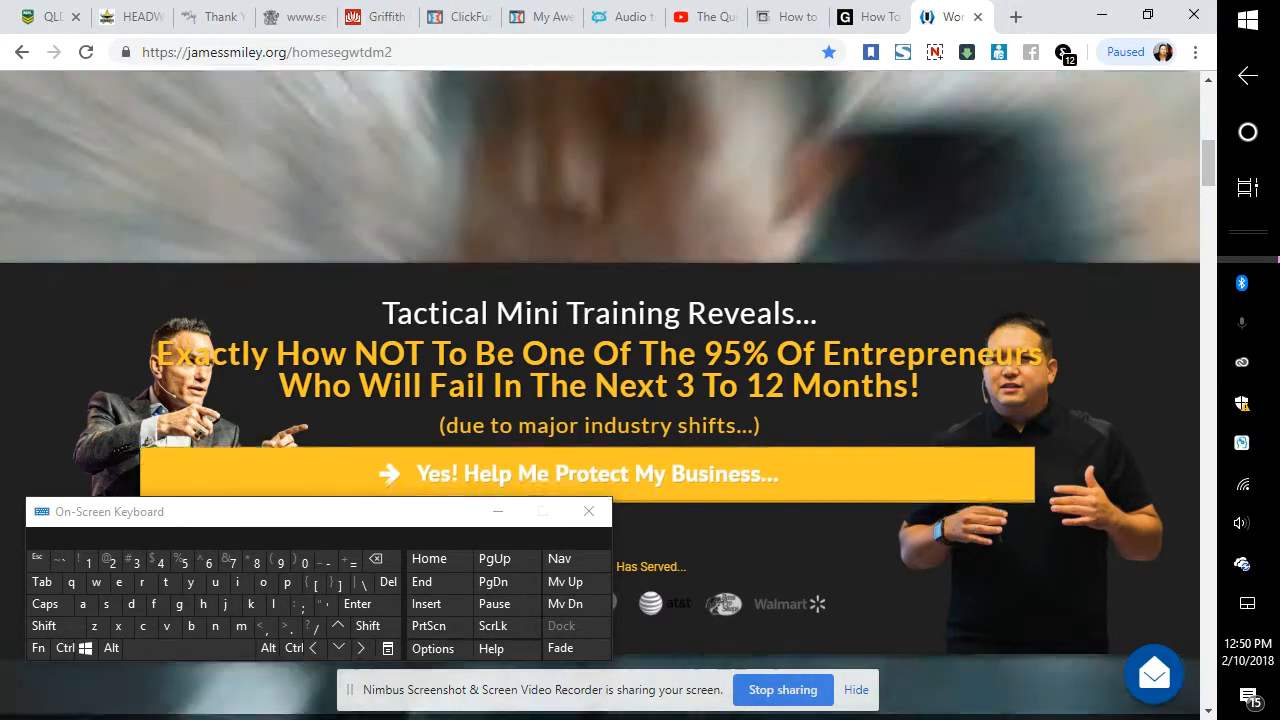
click(538, 17)
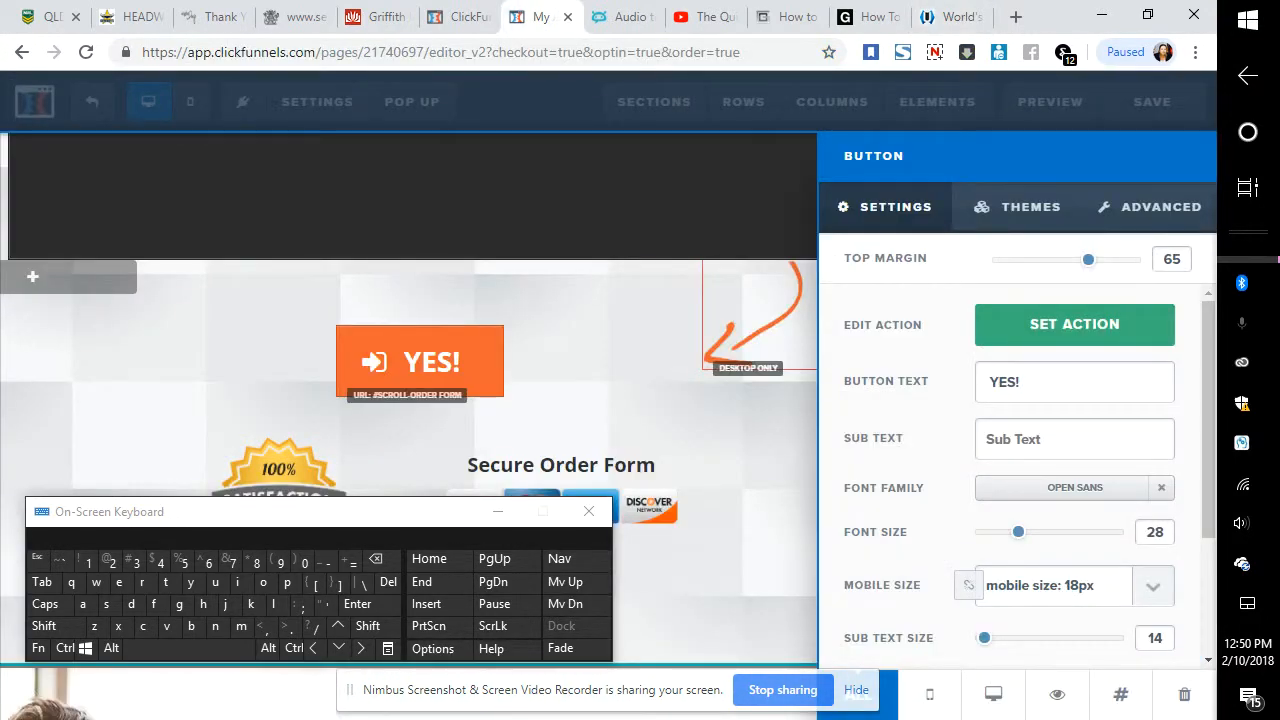
click(1025, 382)
click(44, 626)
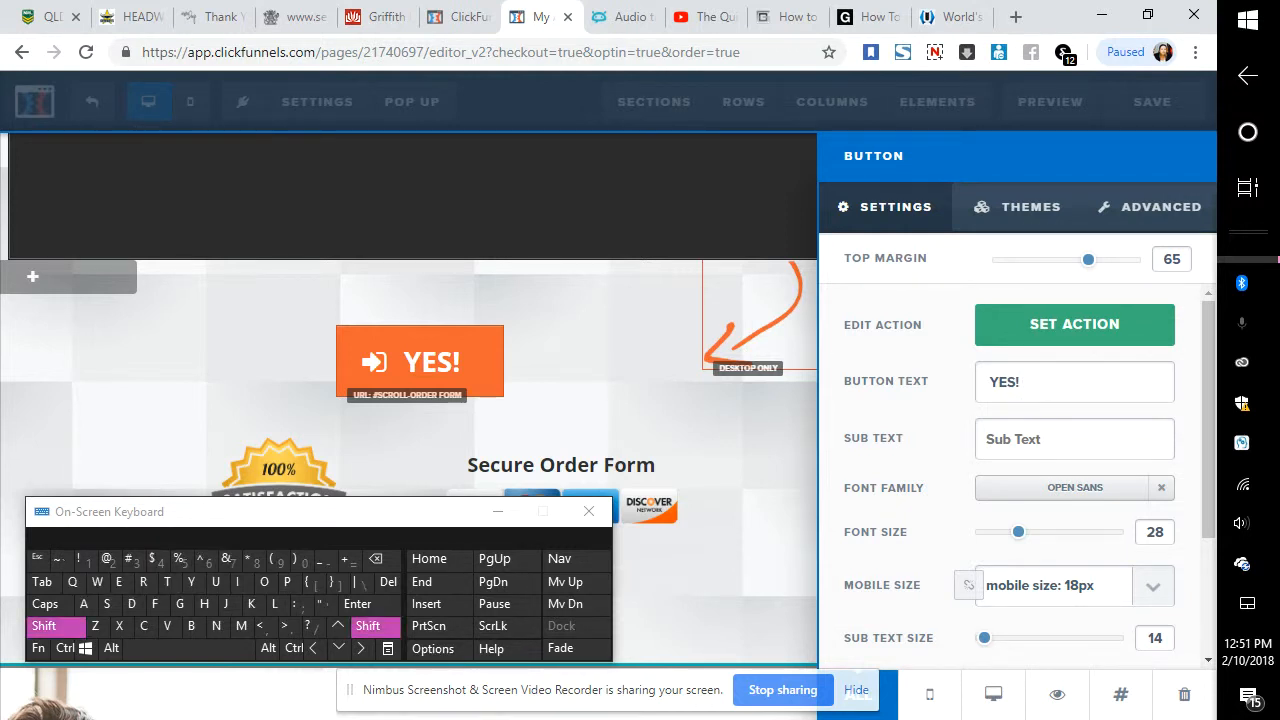
click(962, 17)
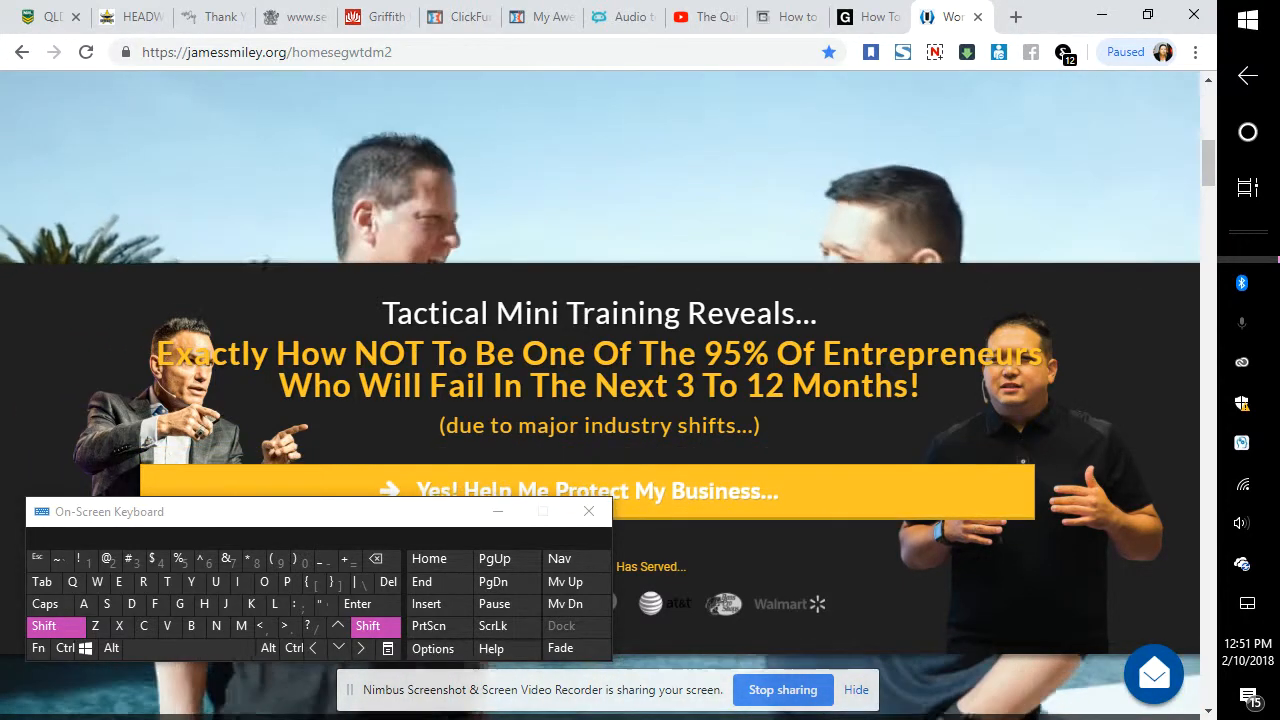
click(540, 17)
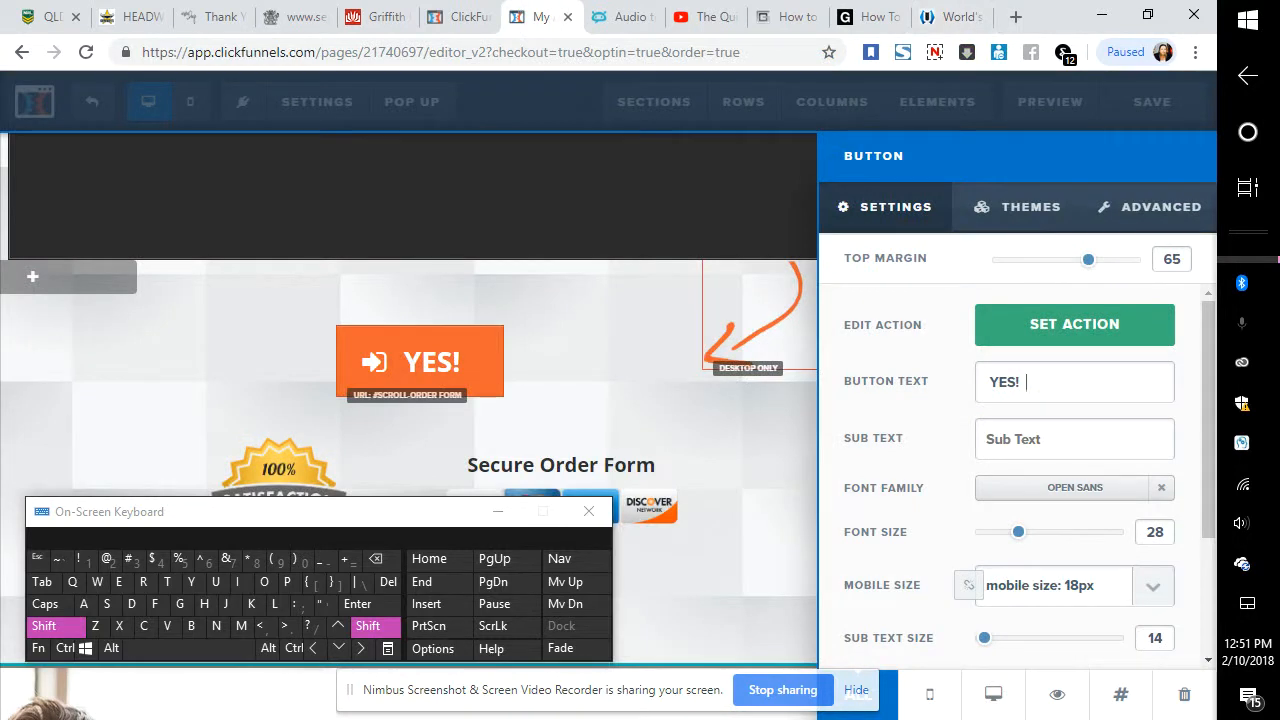
Complete the orange button's text as "YES! HELP ME TO CREATE AND MARKET AN ONLINE COURSE!" and close the button settings
key(BackSpace)
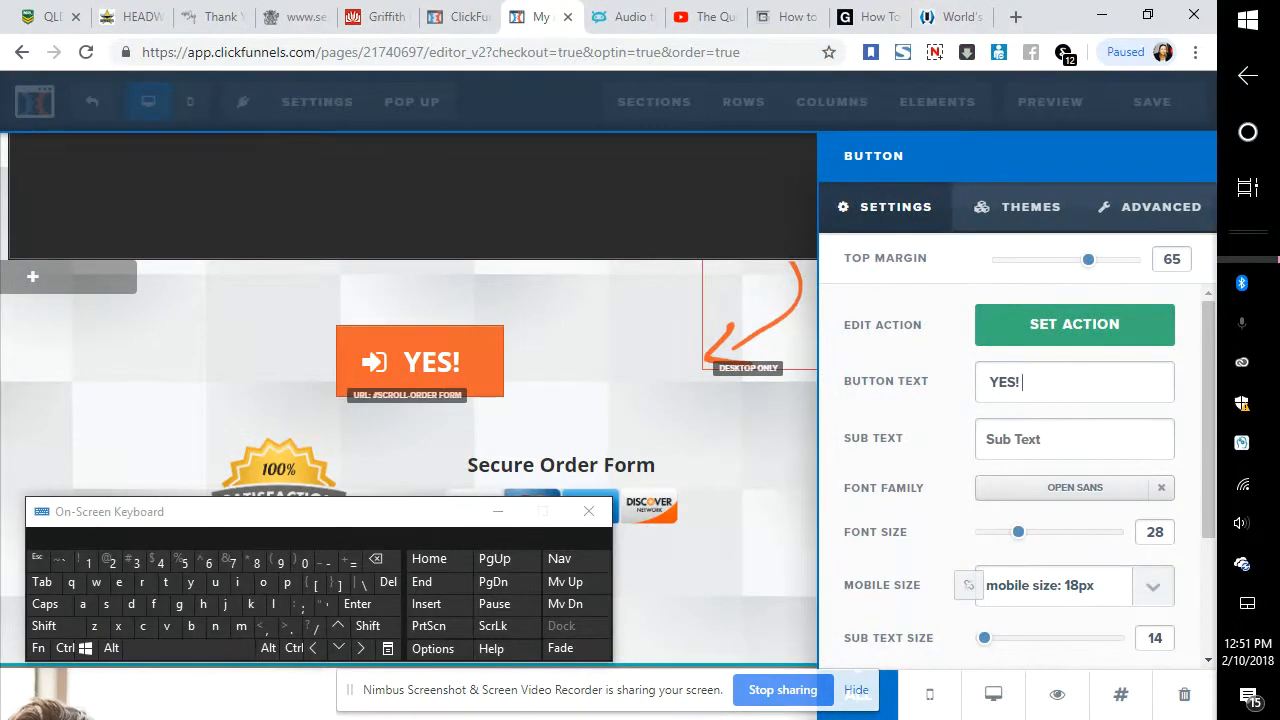
text(H)
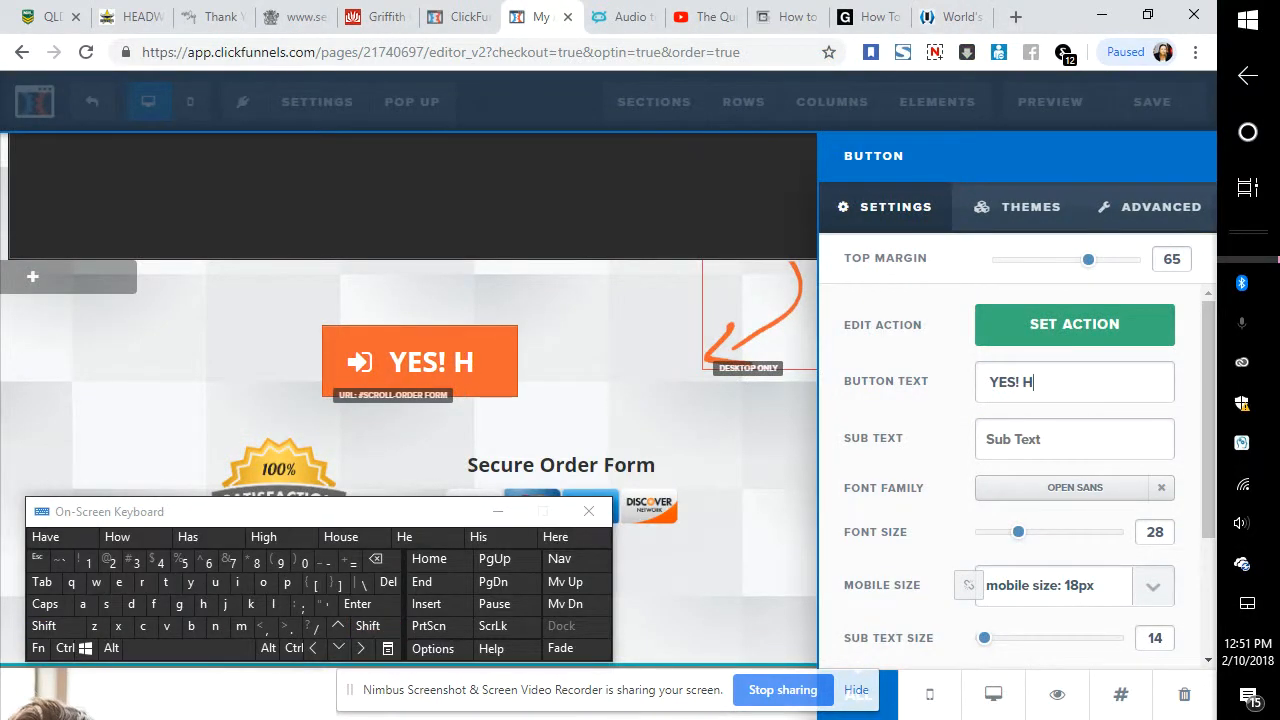
text(EL)
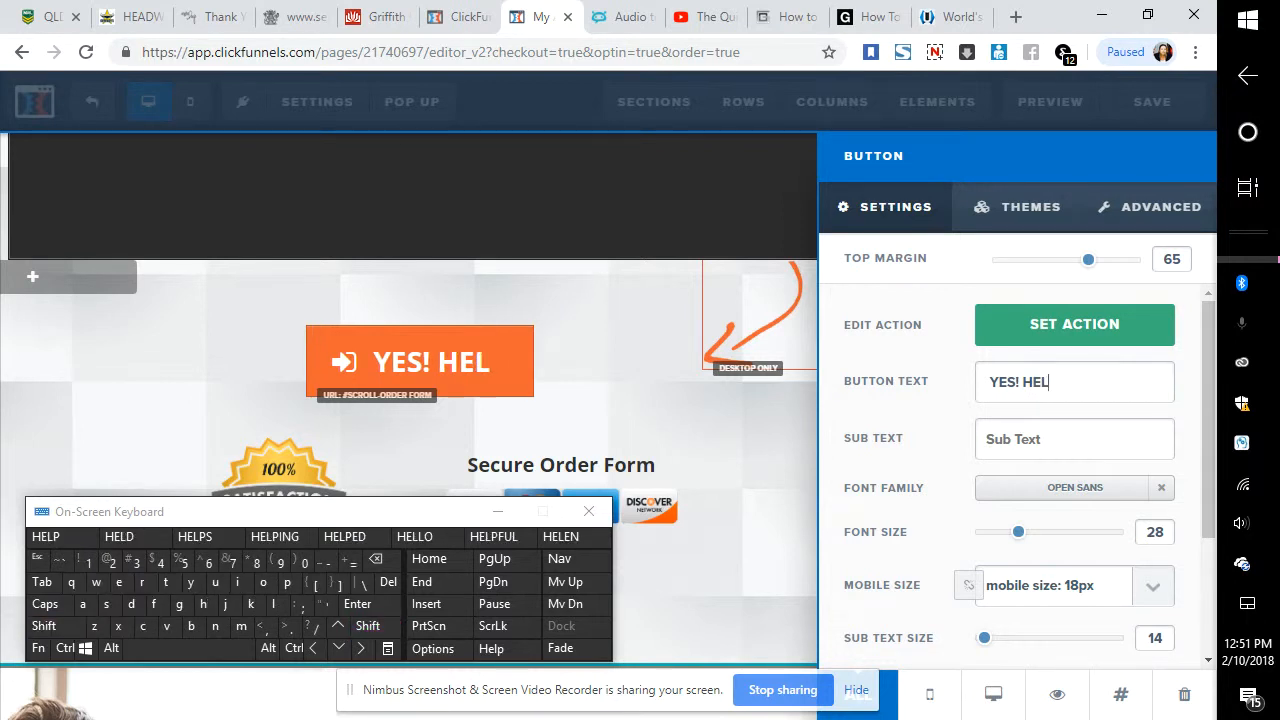
text(P )
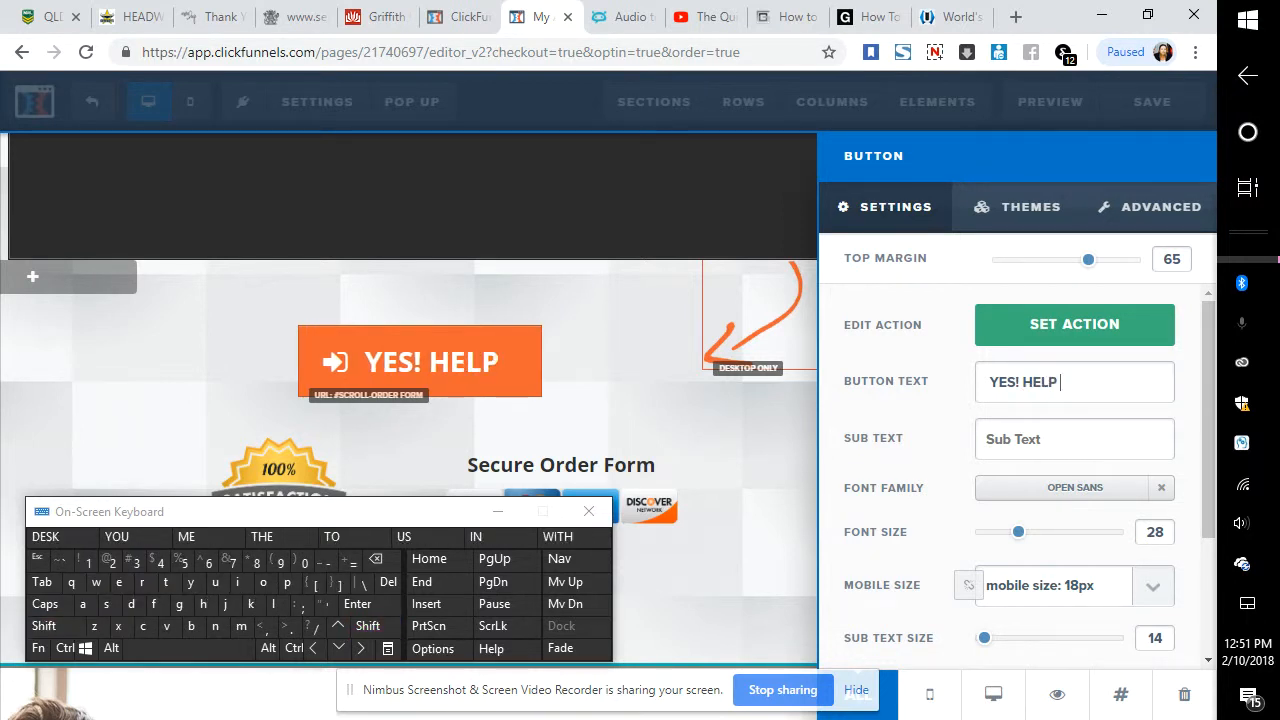
text(ME)
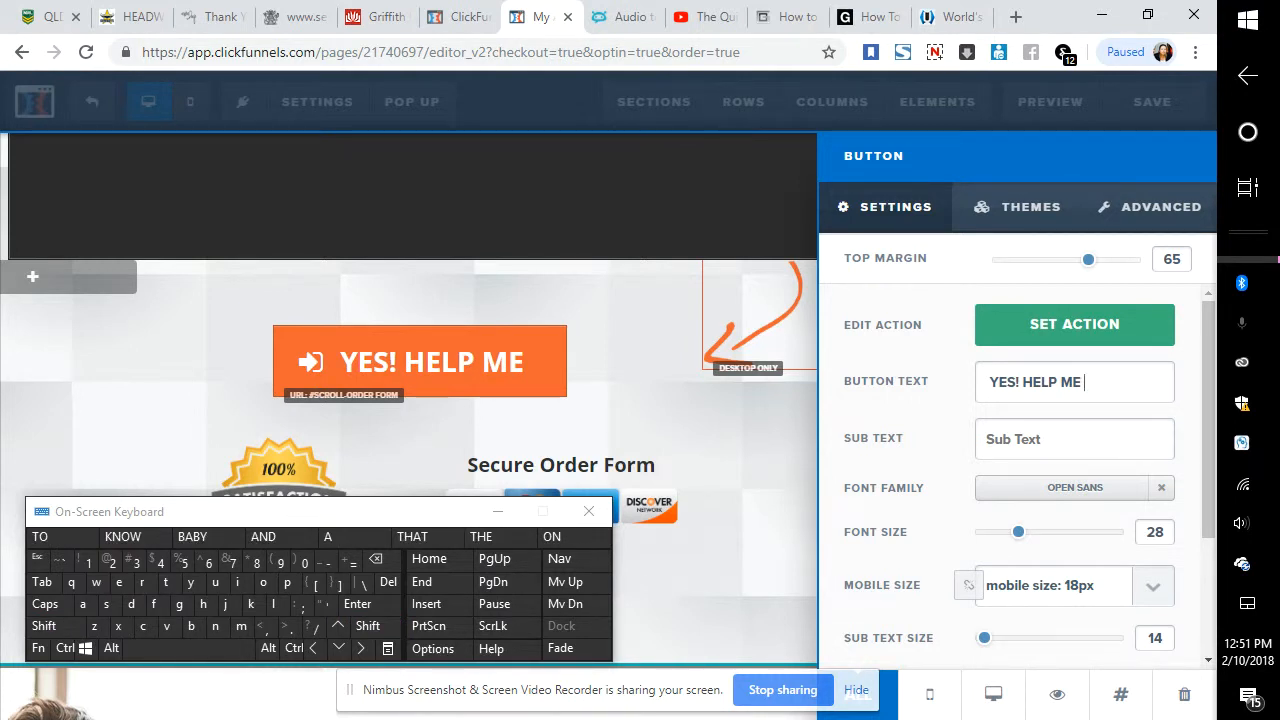
text( T)
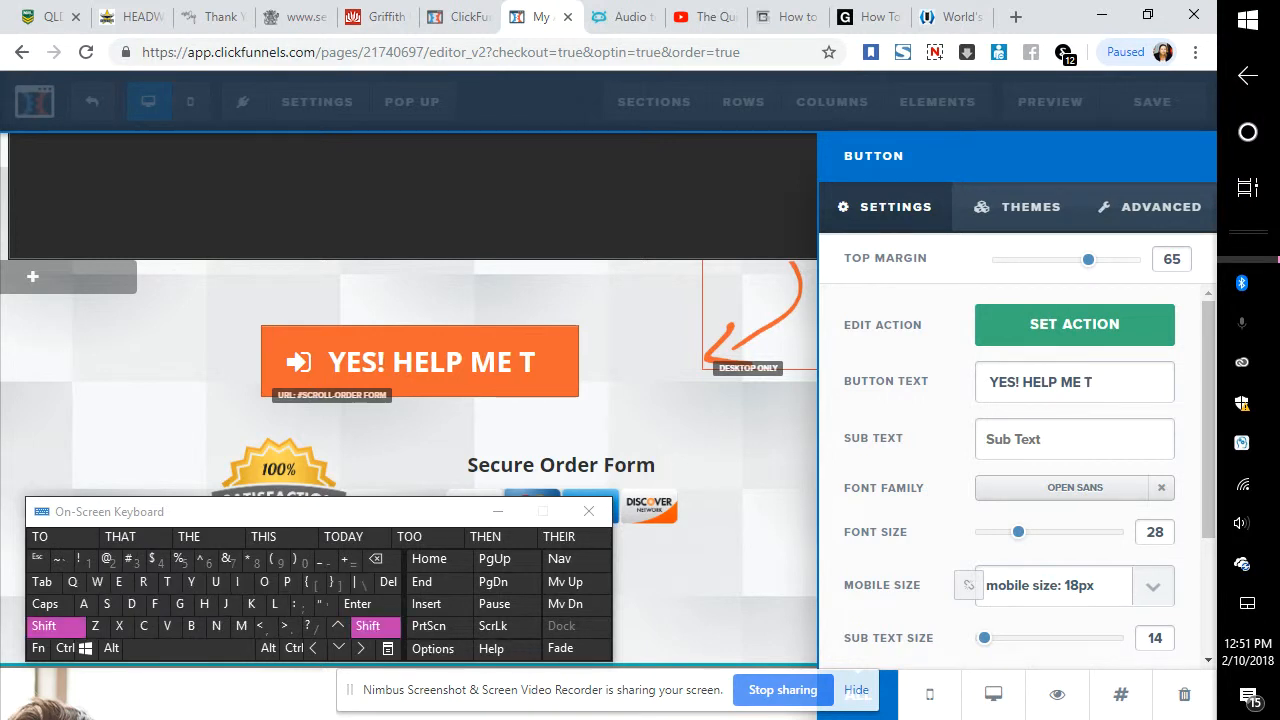
text(O )
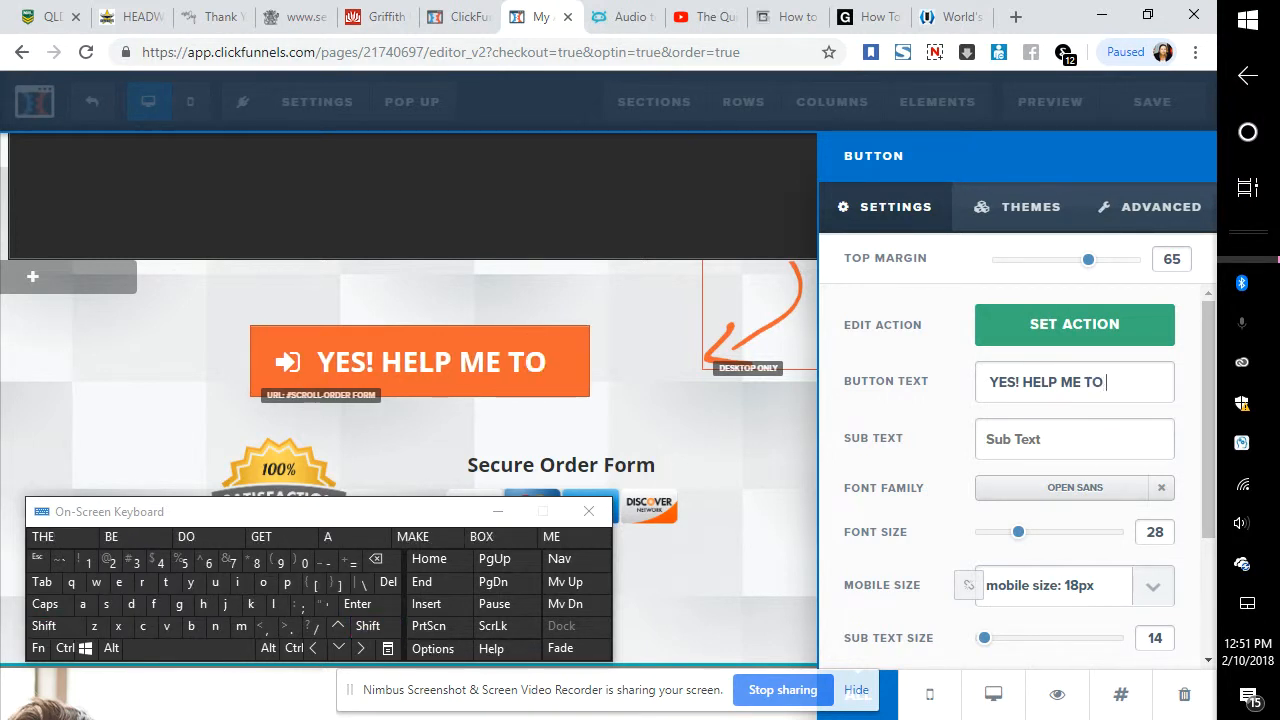
text(CREA)
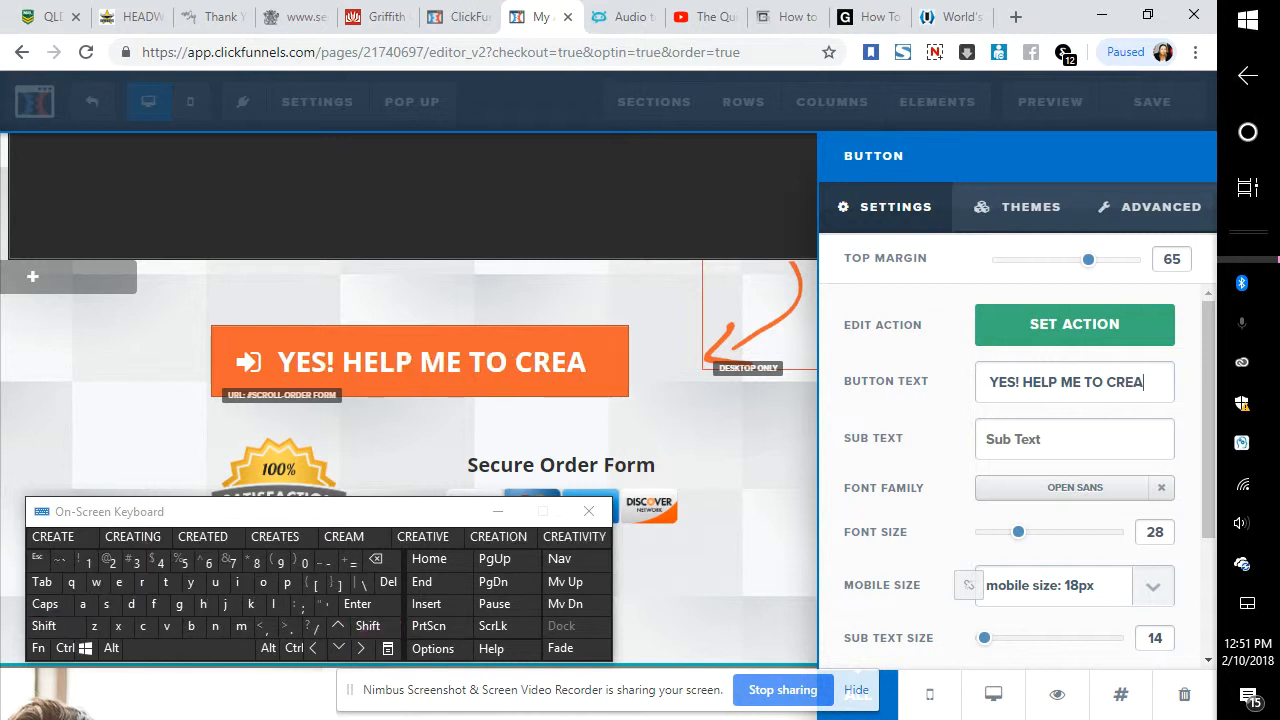
key(shift)
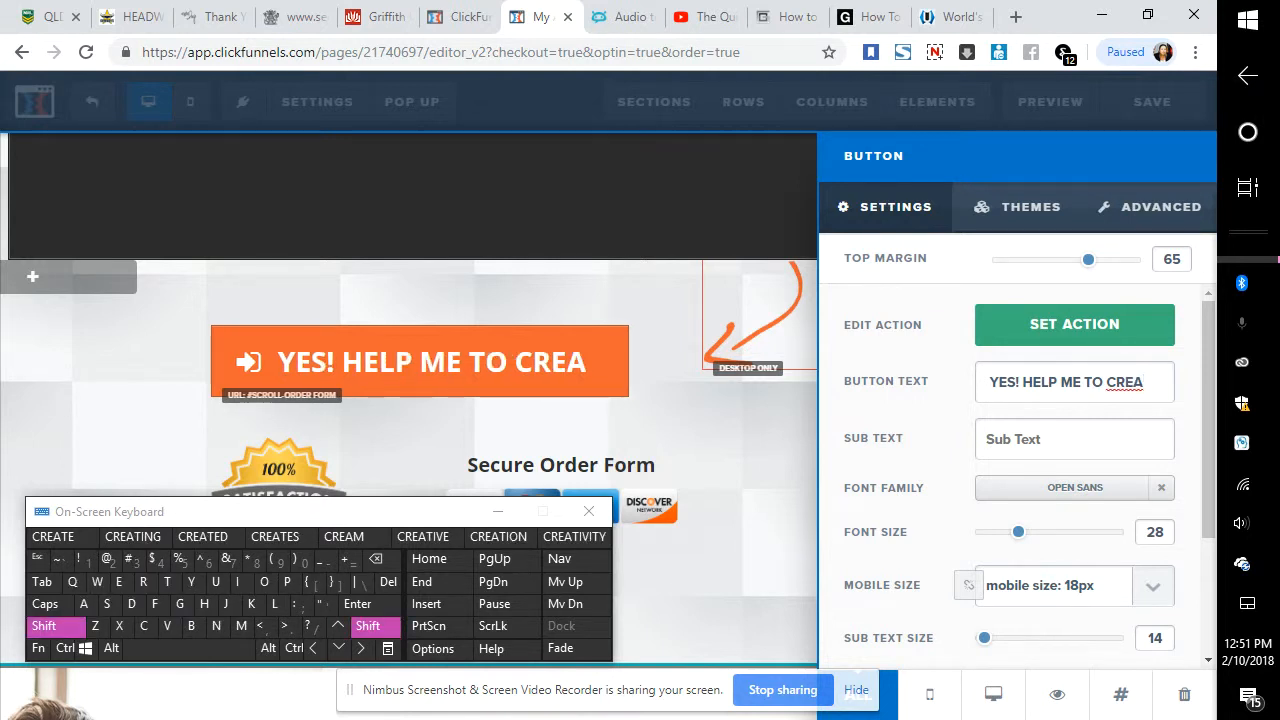
text(TE)
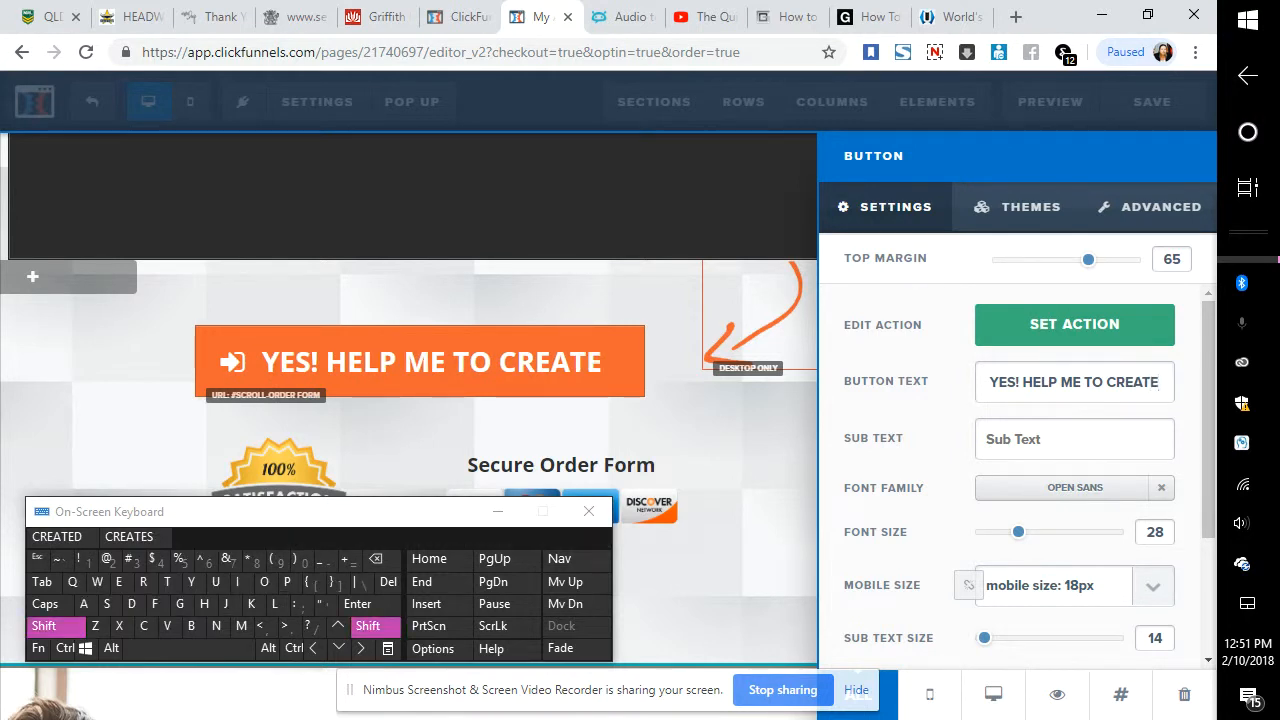
text( A)
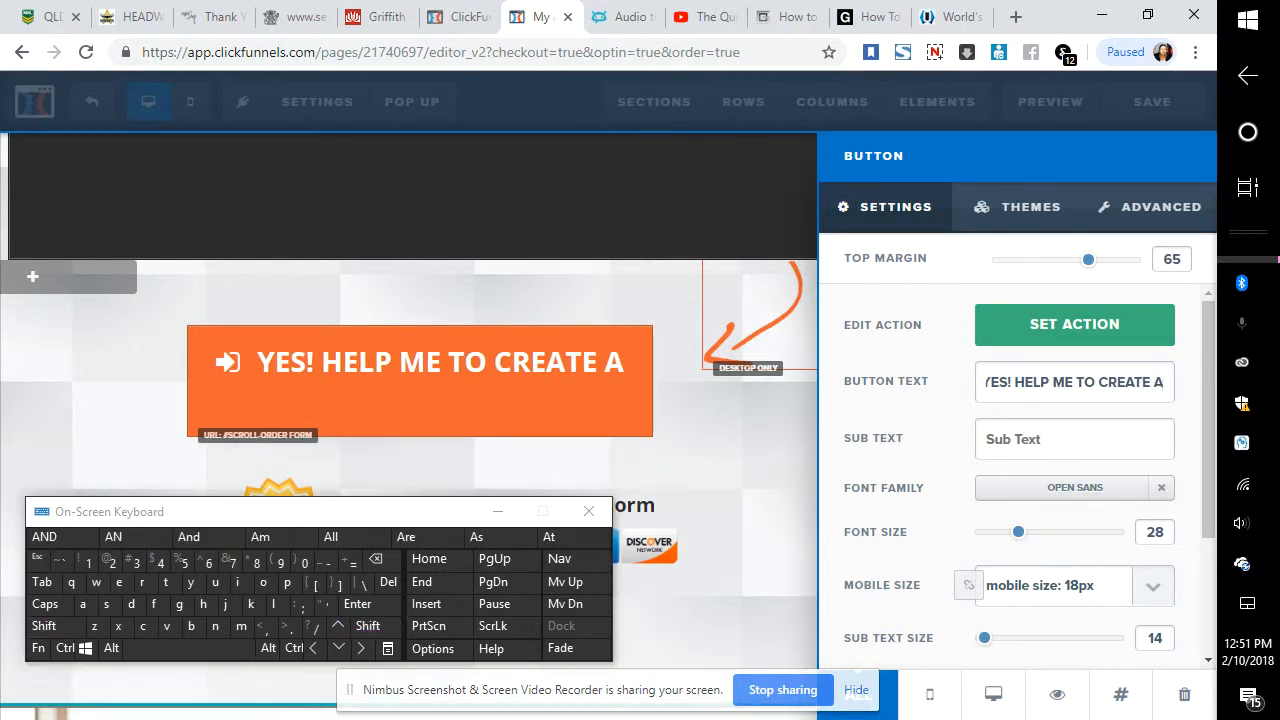
text(ND)
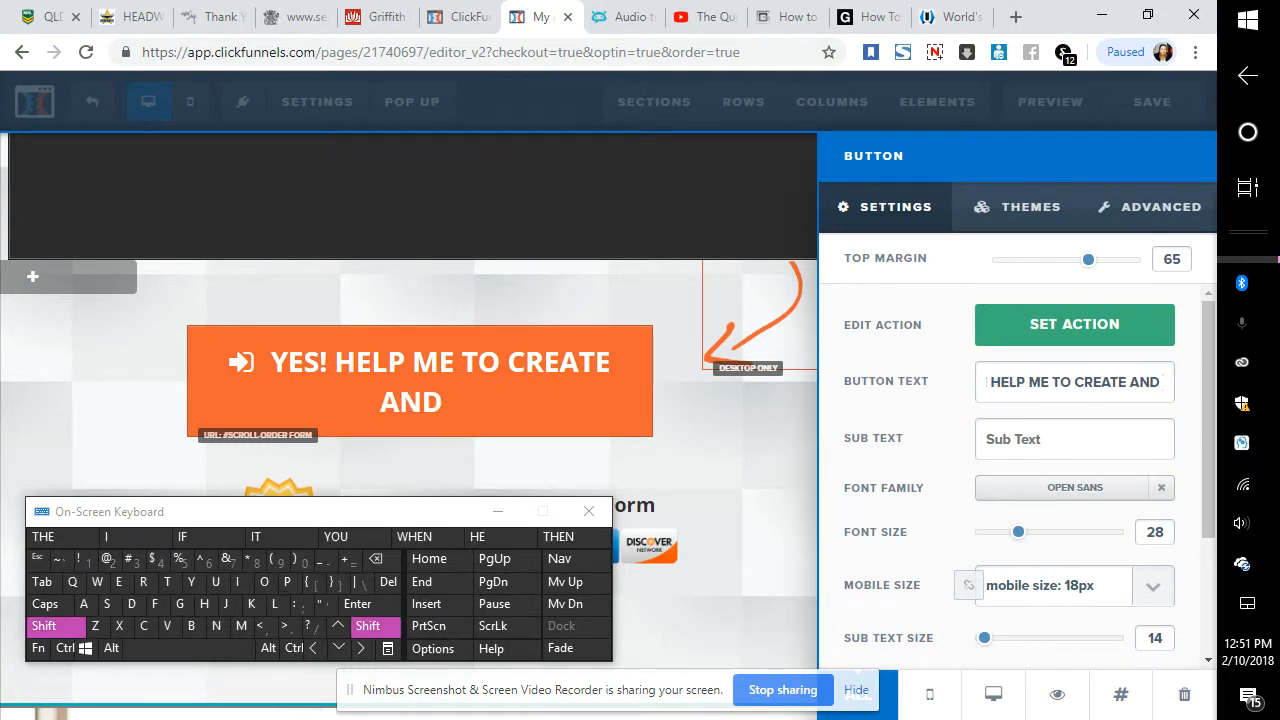
text( MA)
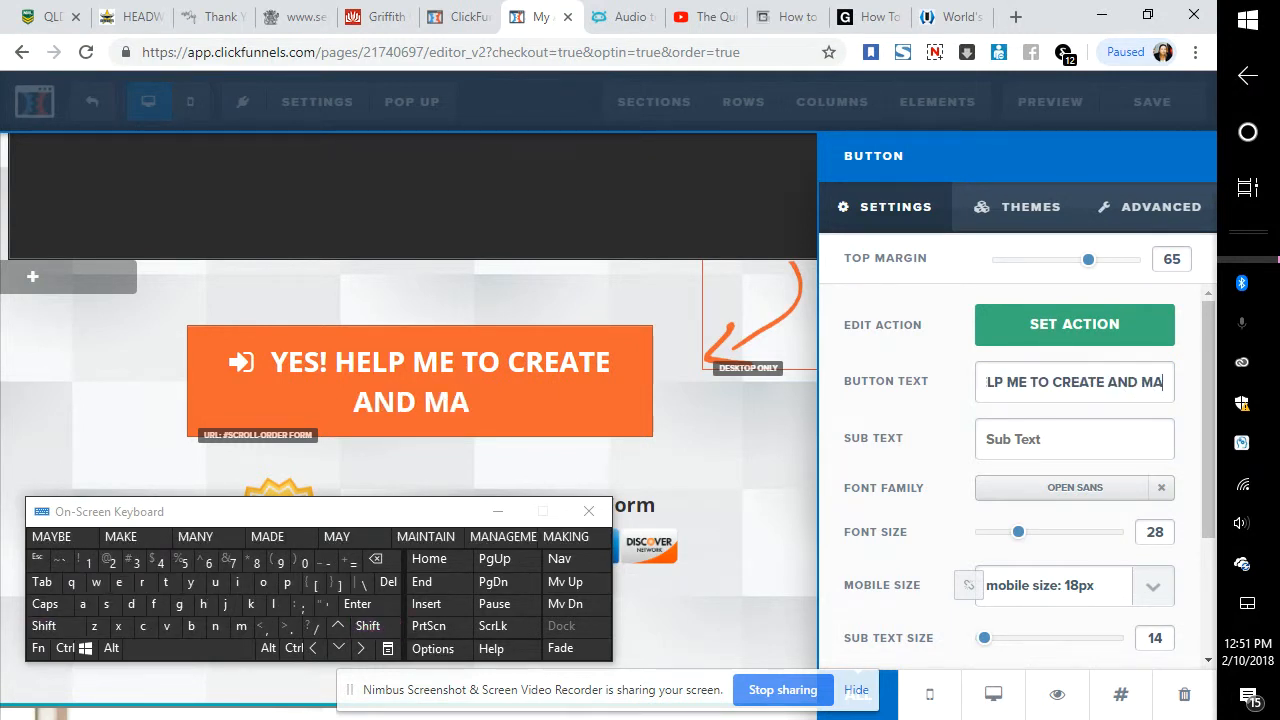
text(RK)
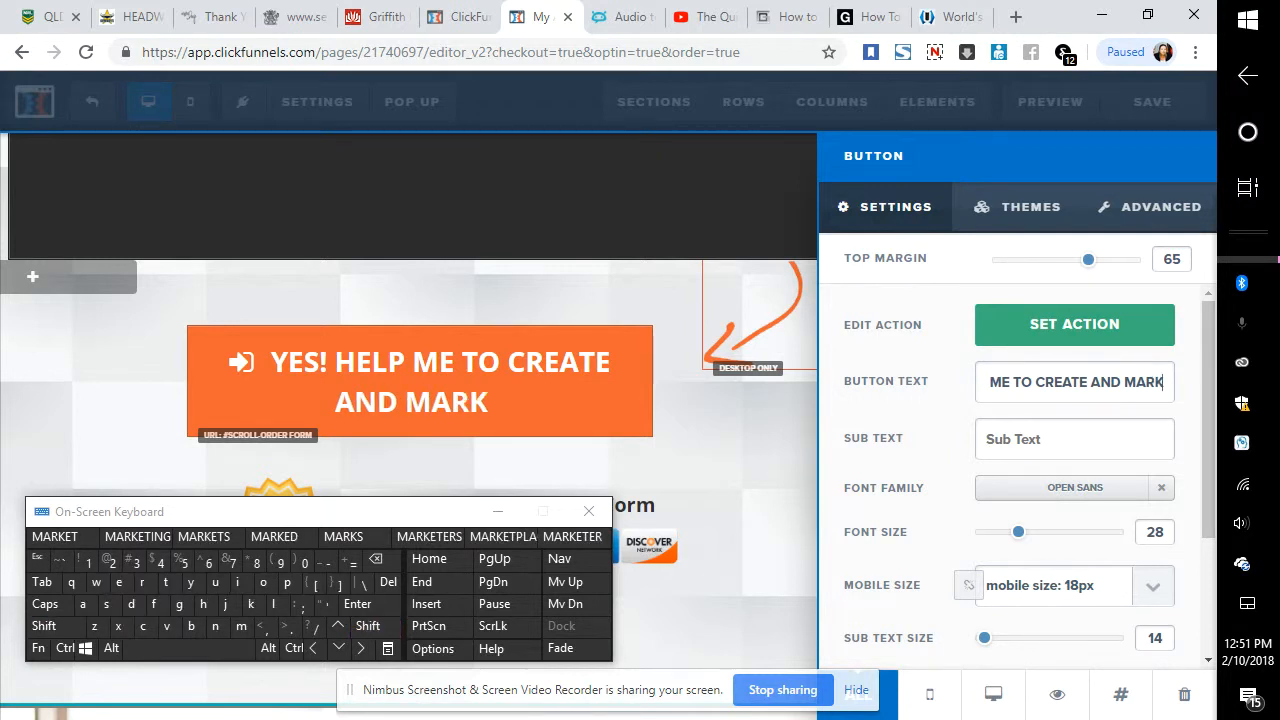
text(ET)
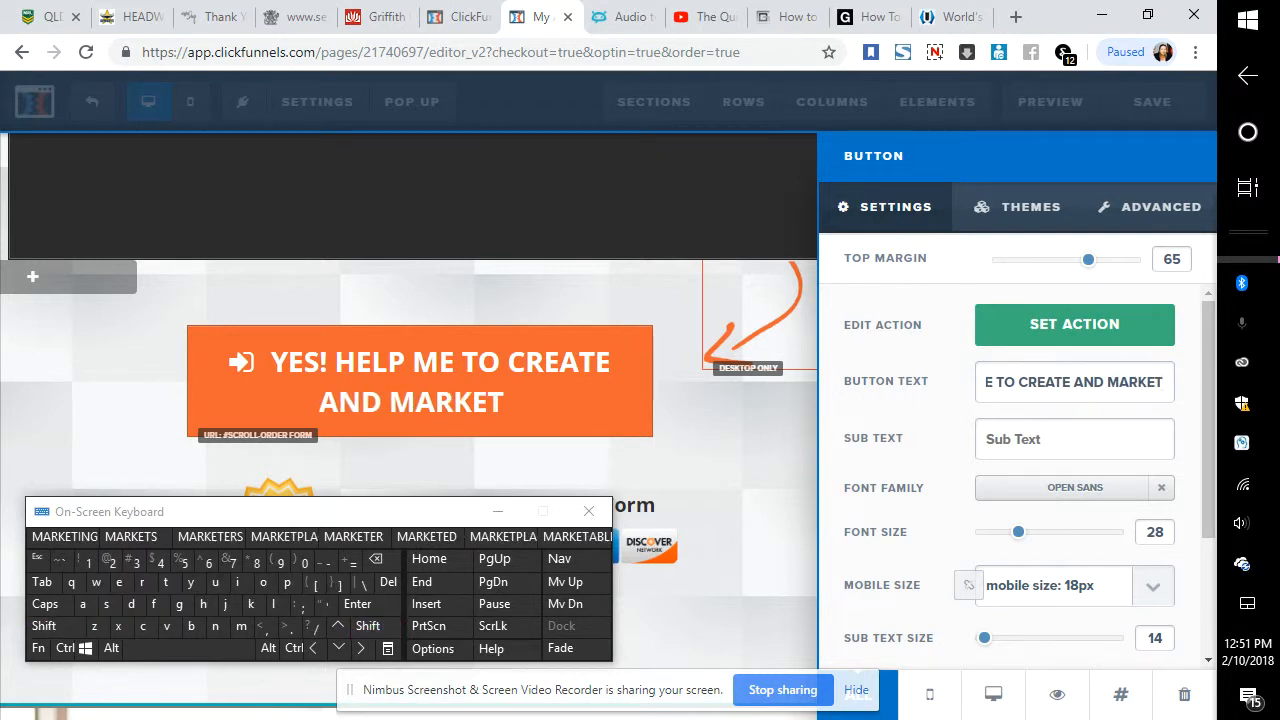
text( A)
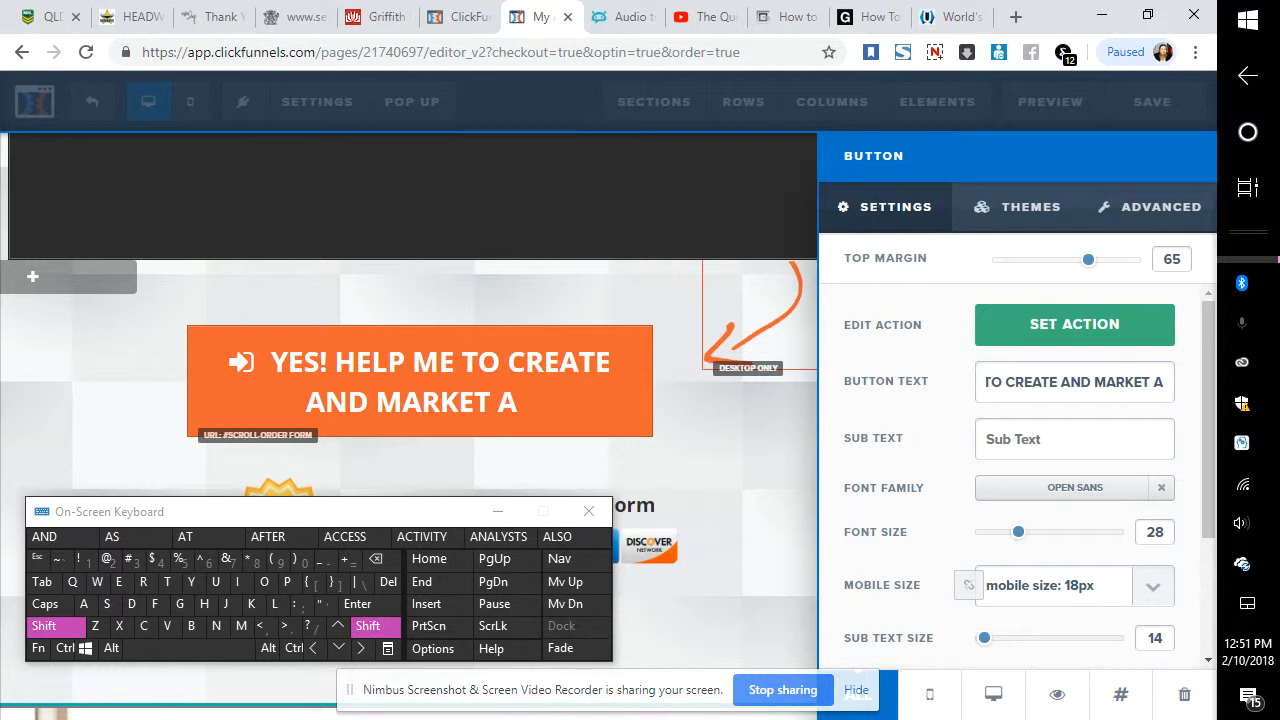
text(N)
text( O)
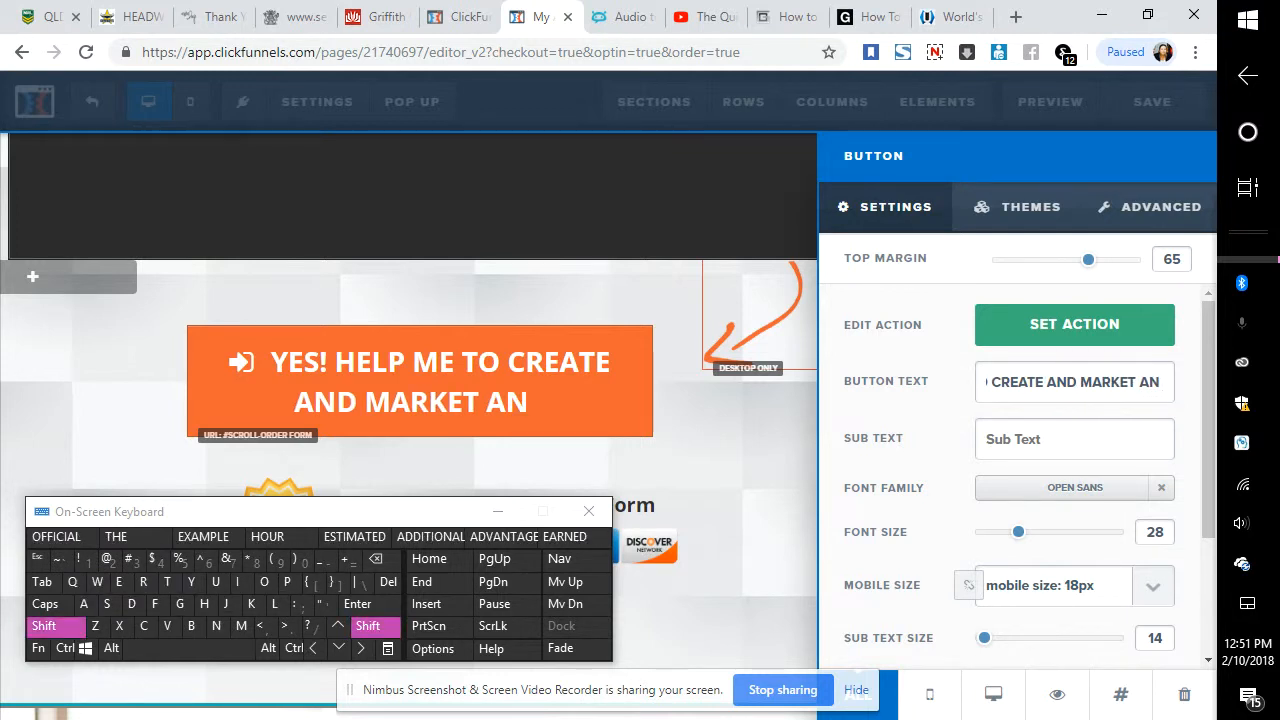
text(NK)
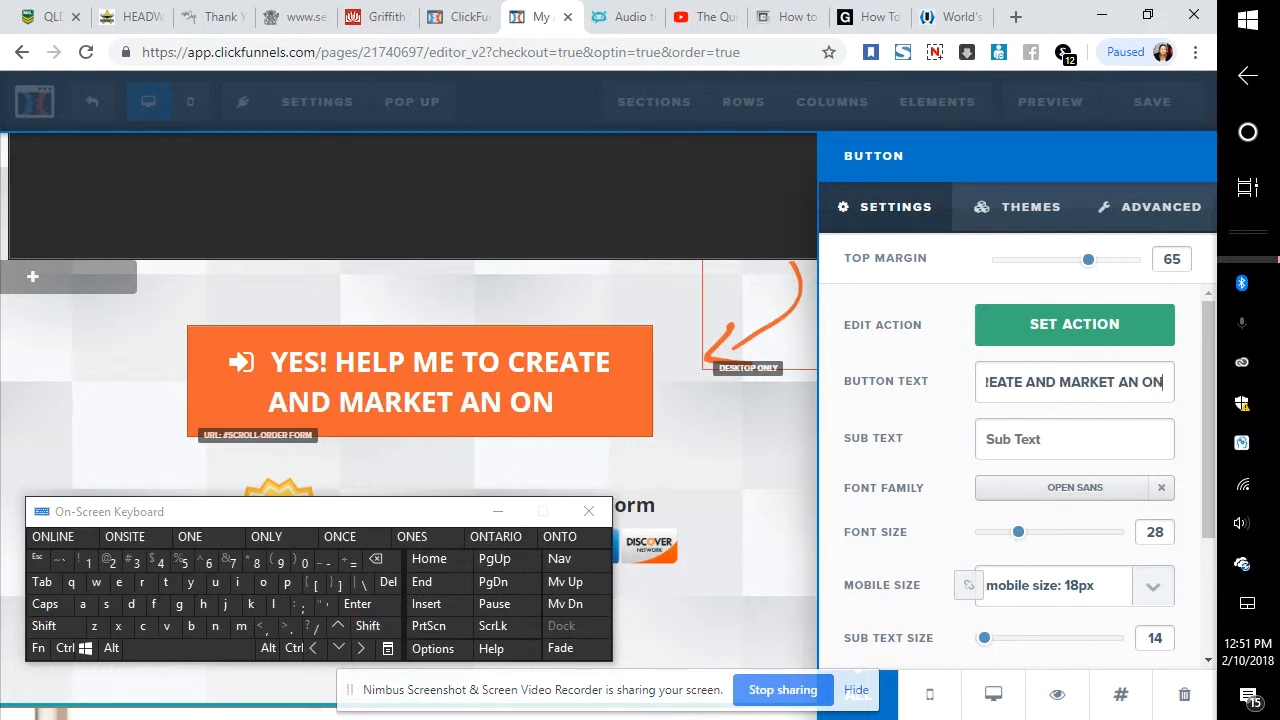
text(I)
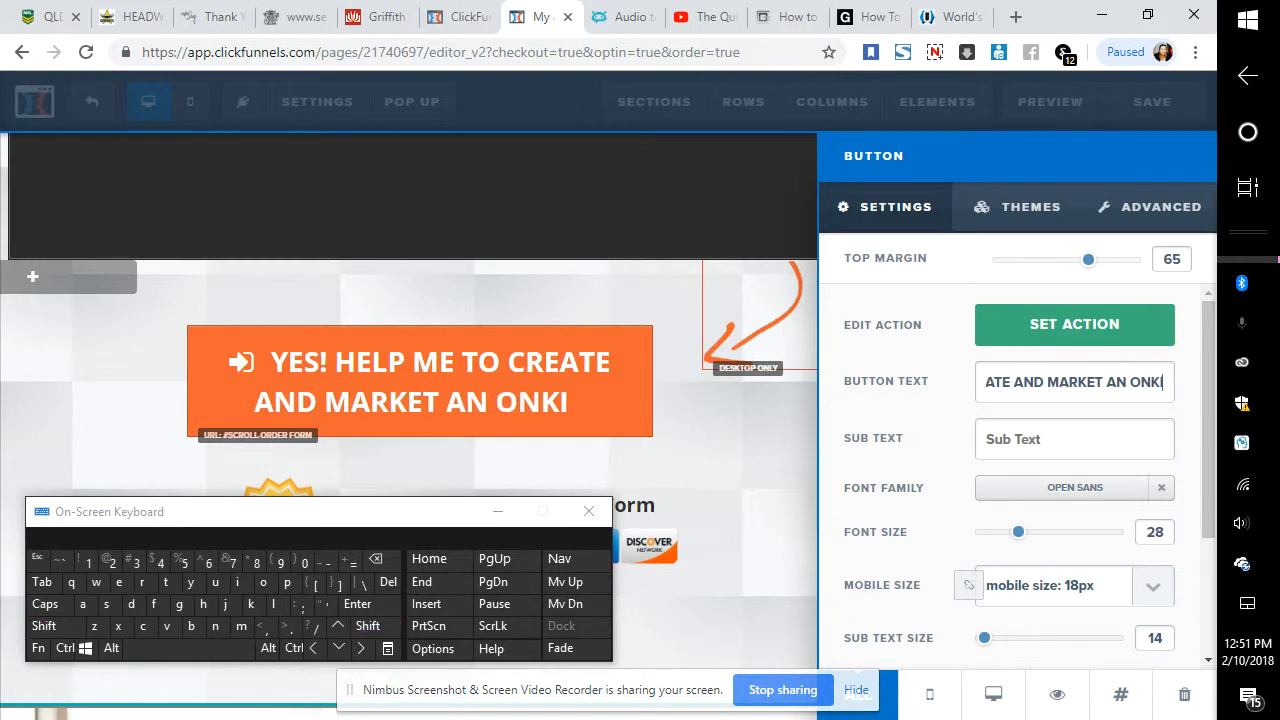
text(NE)
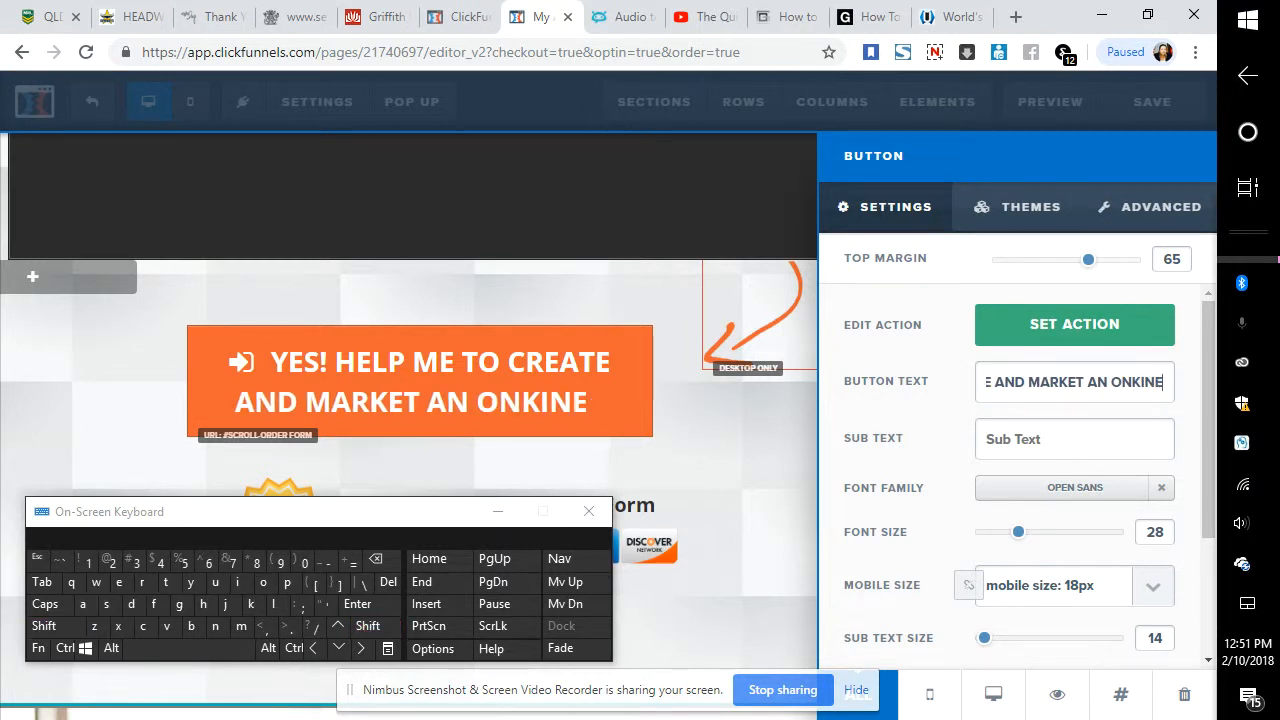
key(BackSpace)
key(BackSpace)
key(BackSpace)
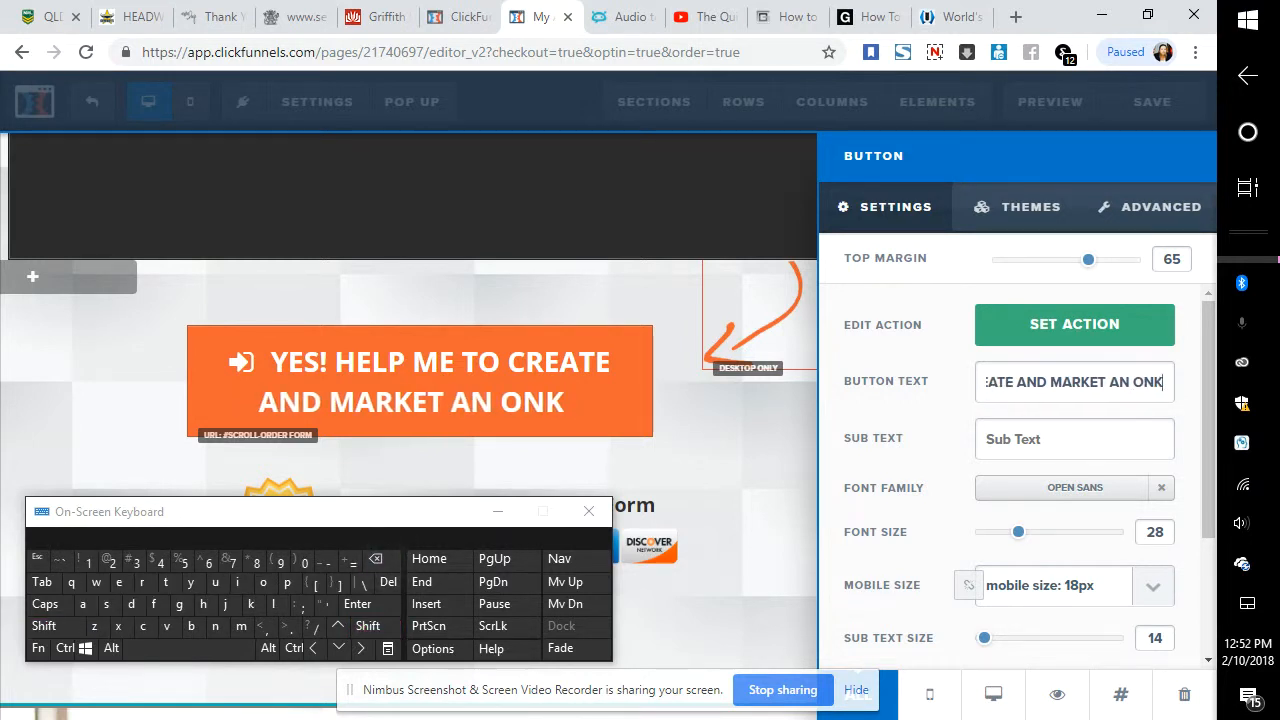
key(BackSpace)
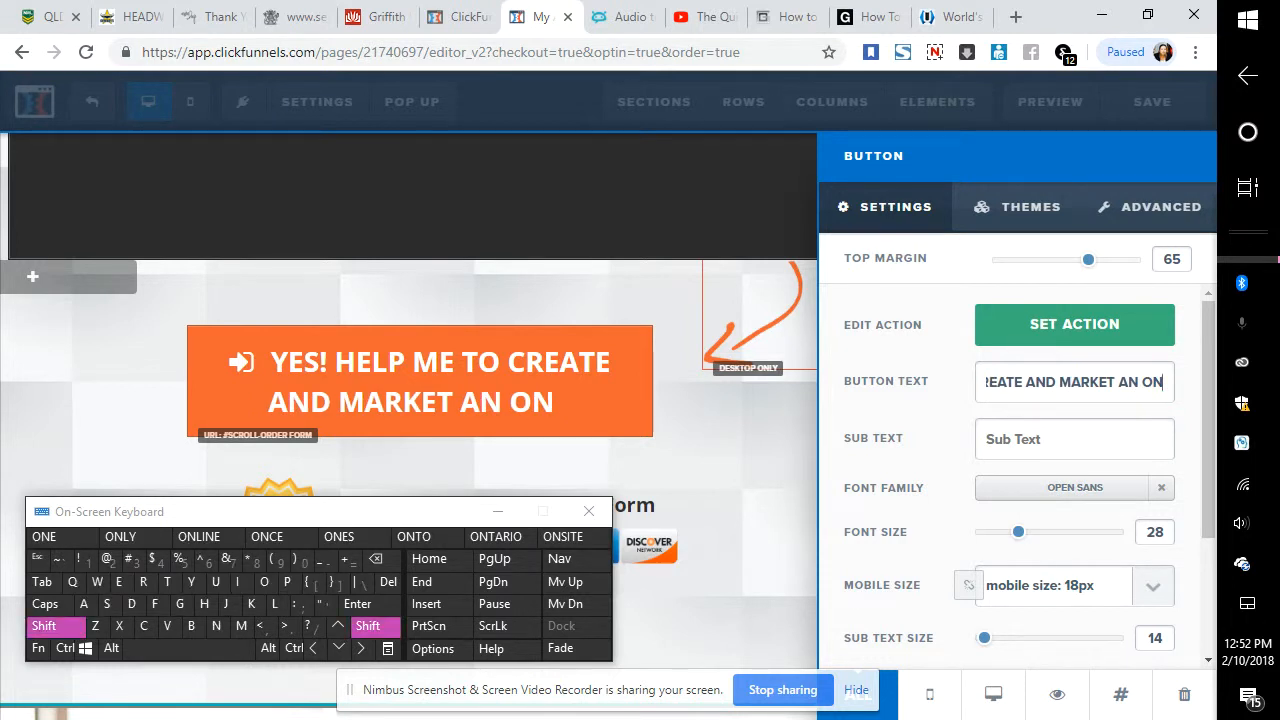
text(L)
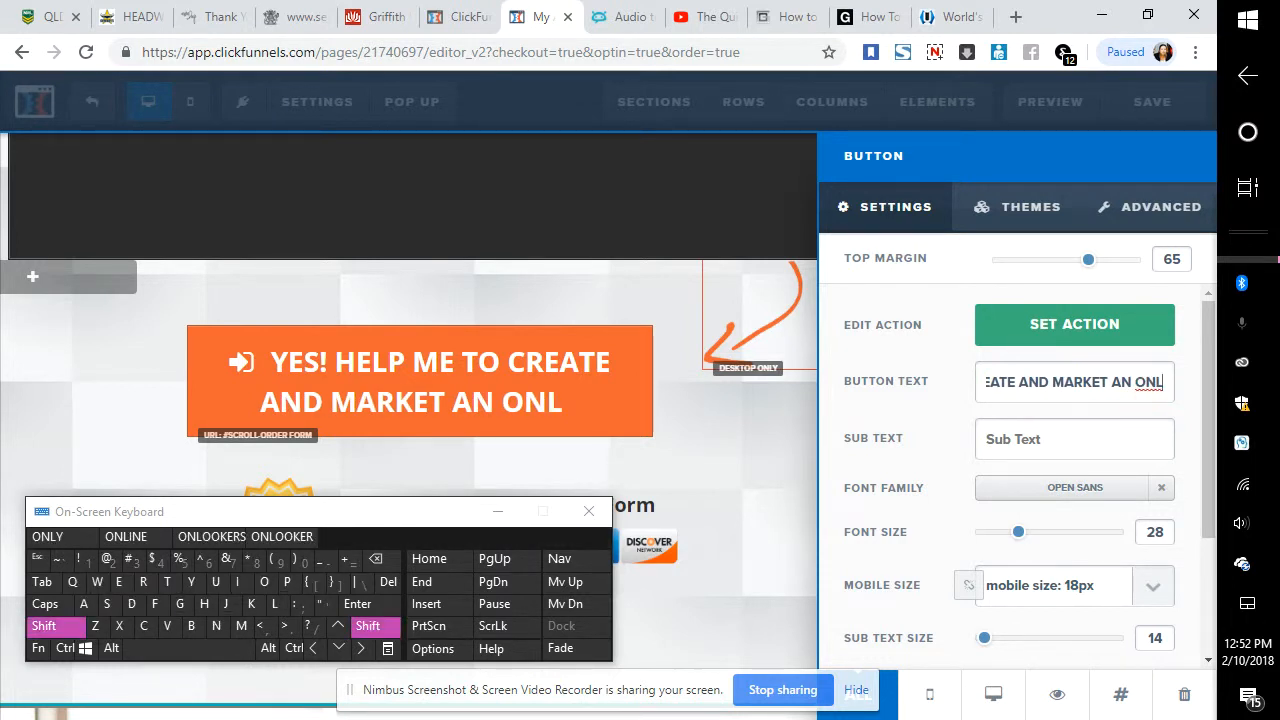
text(INE)
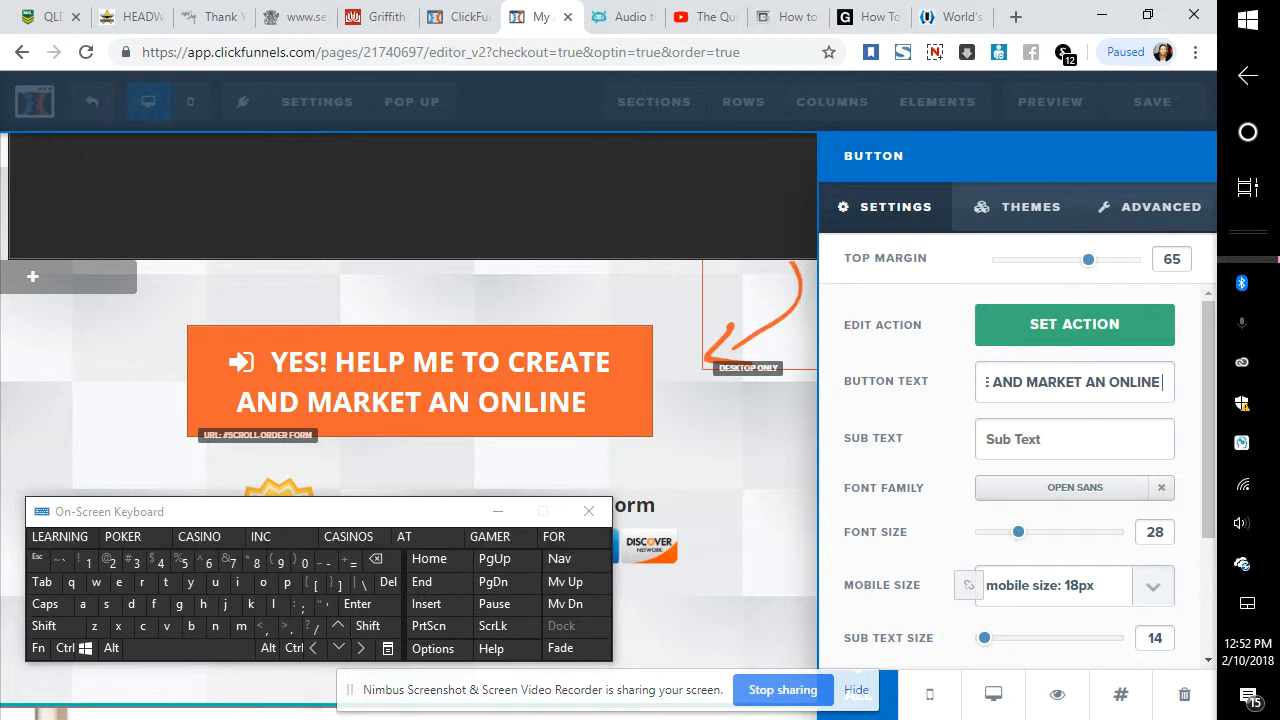
key(Caps_Lock)
text(C)
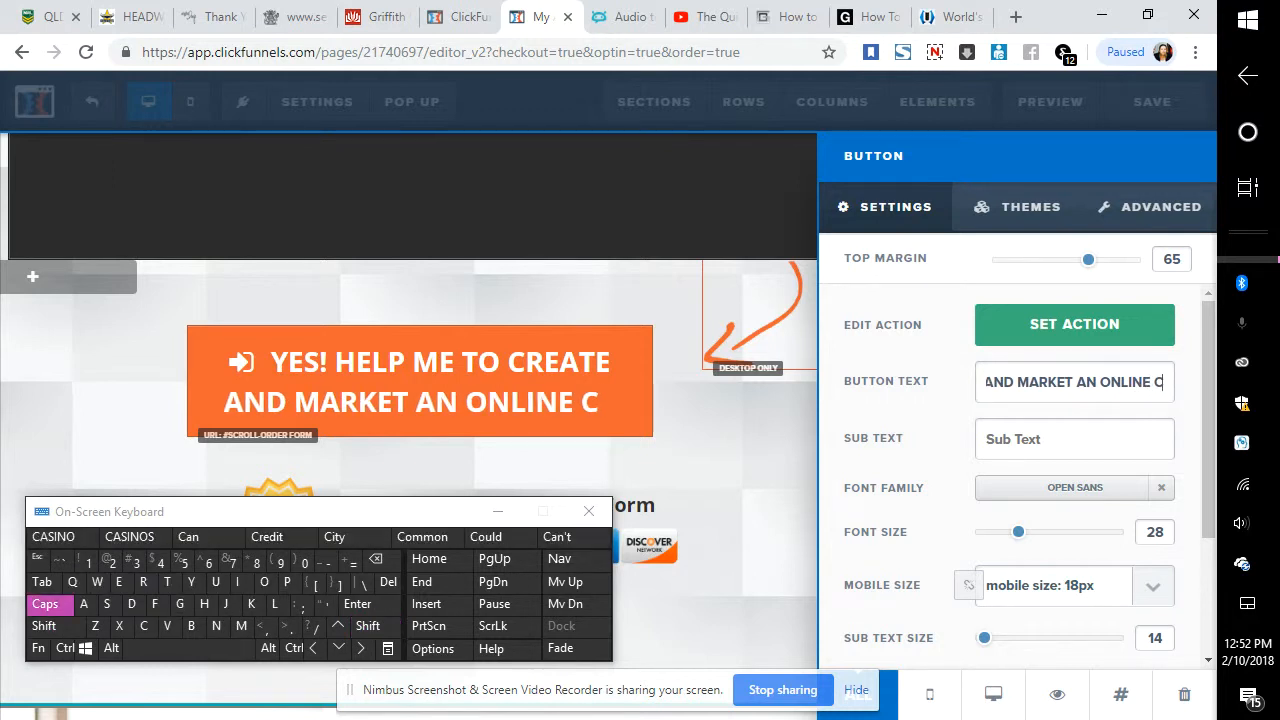
text(o)
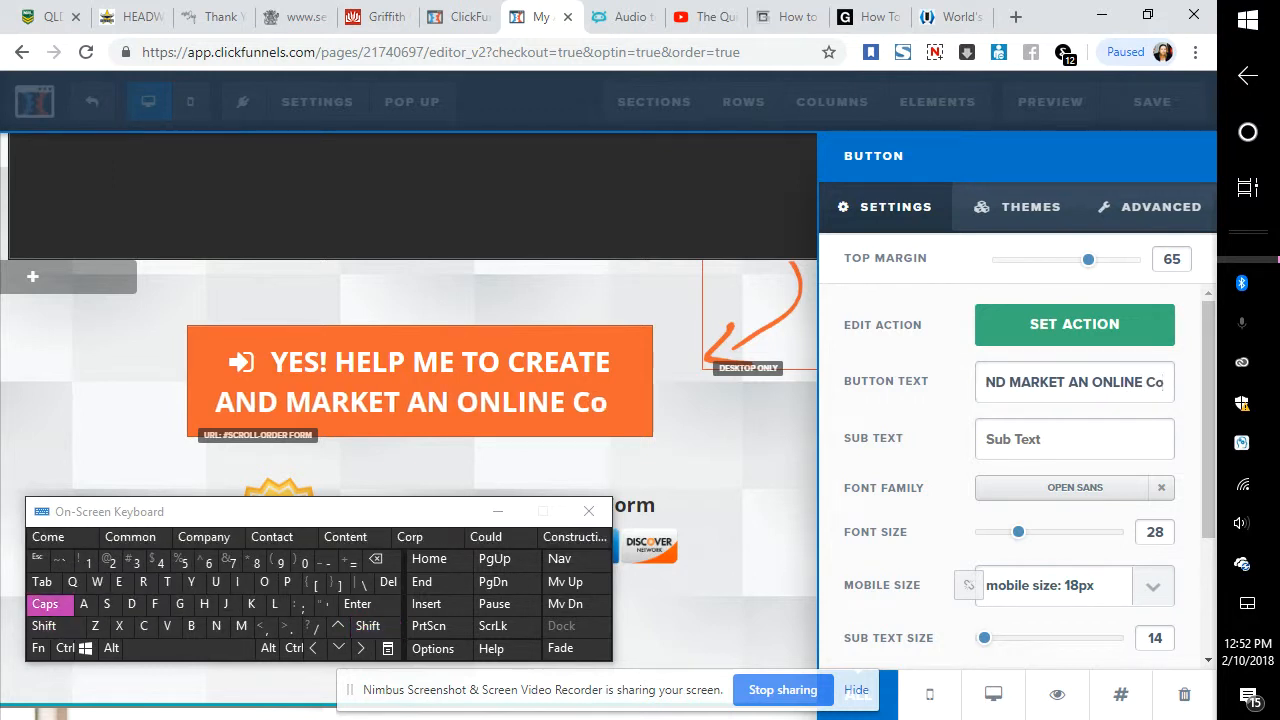
key(BackSpace)
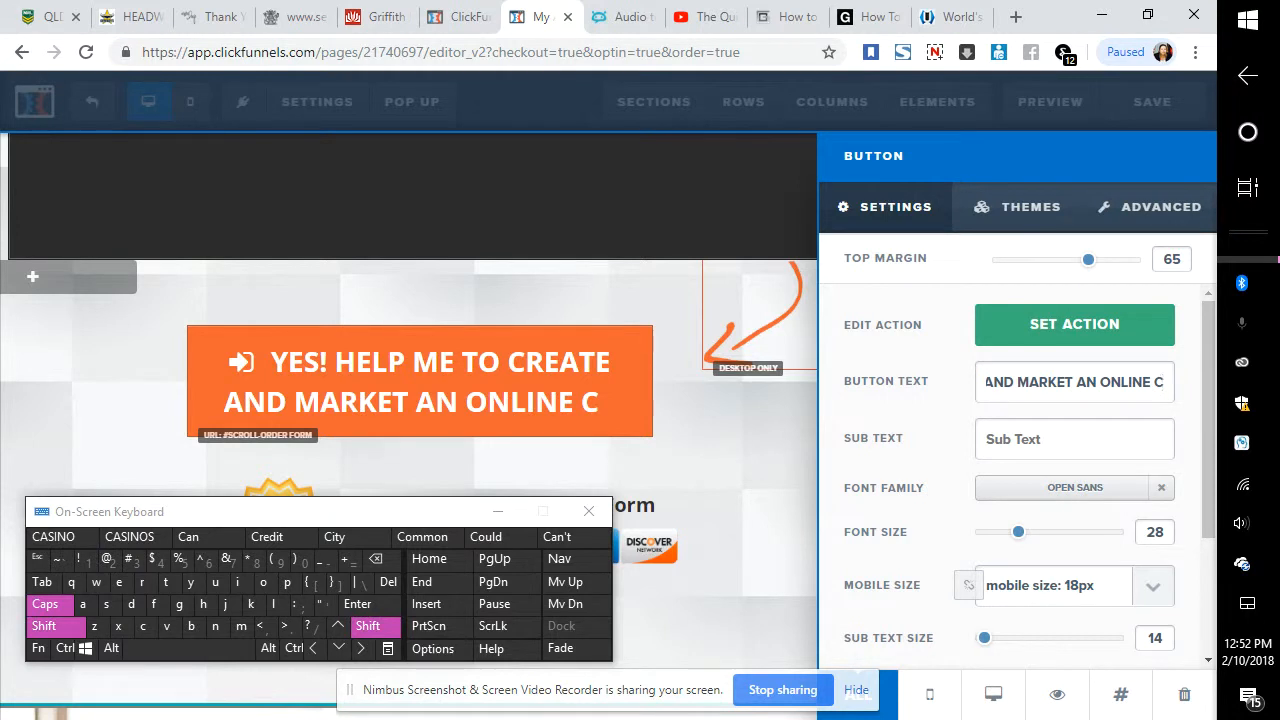
text(o)
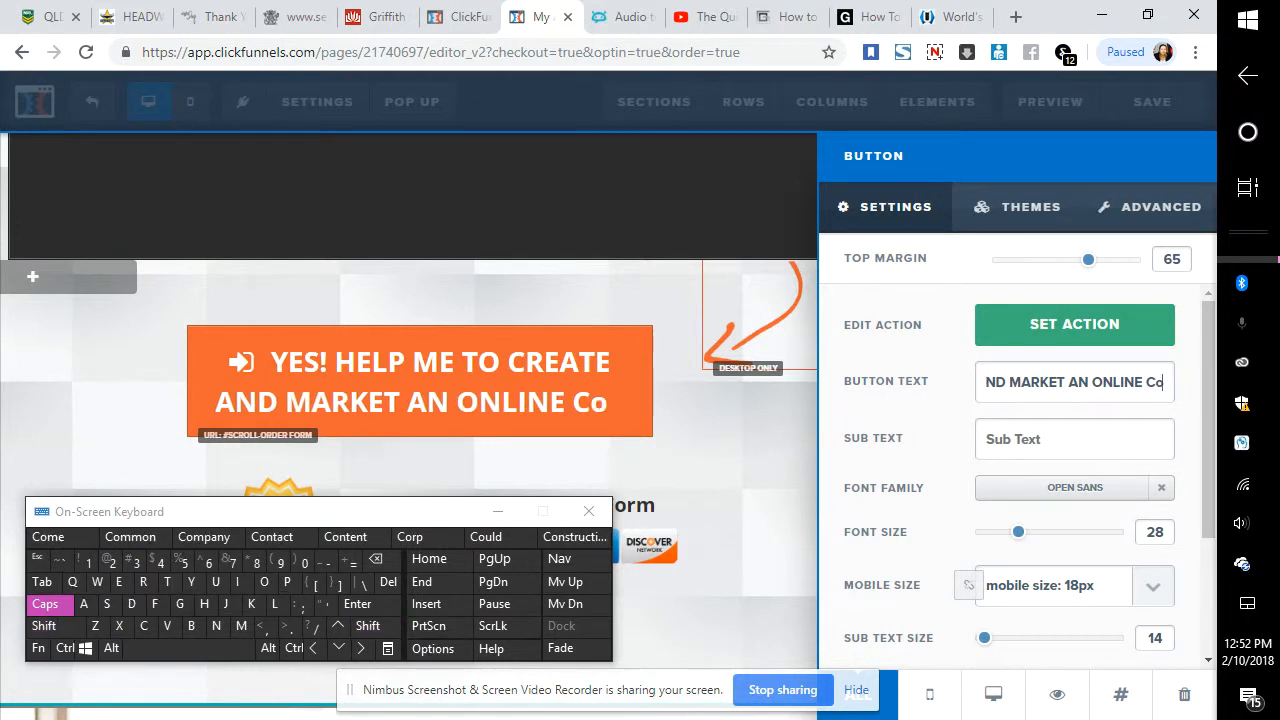
key(BackSpace)
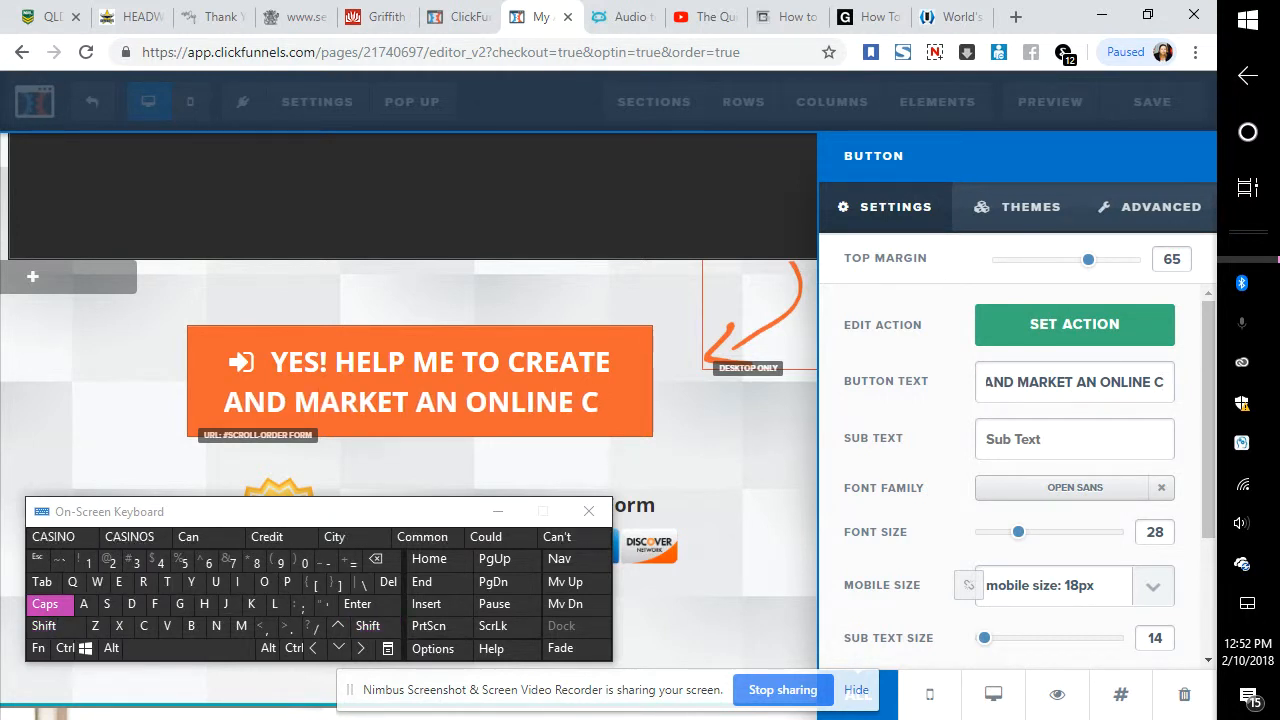
text(OURSE)
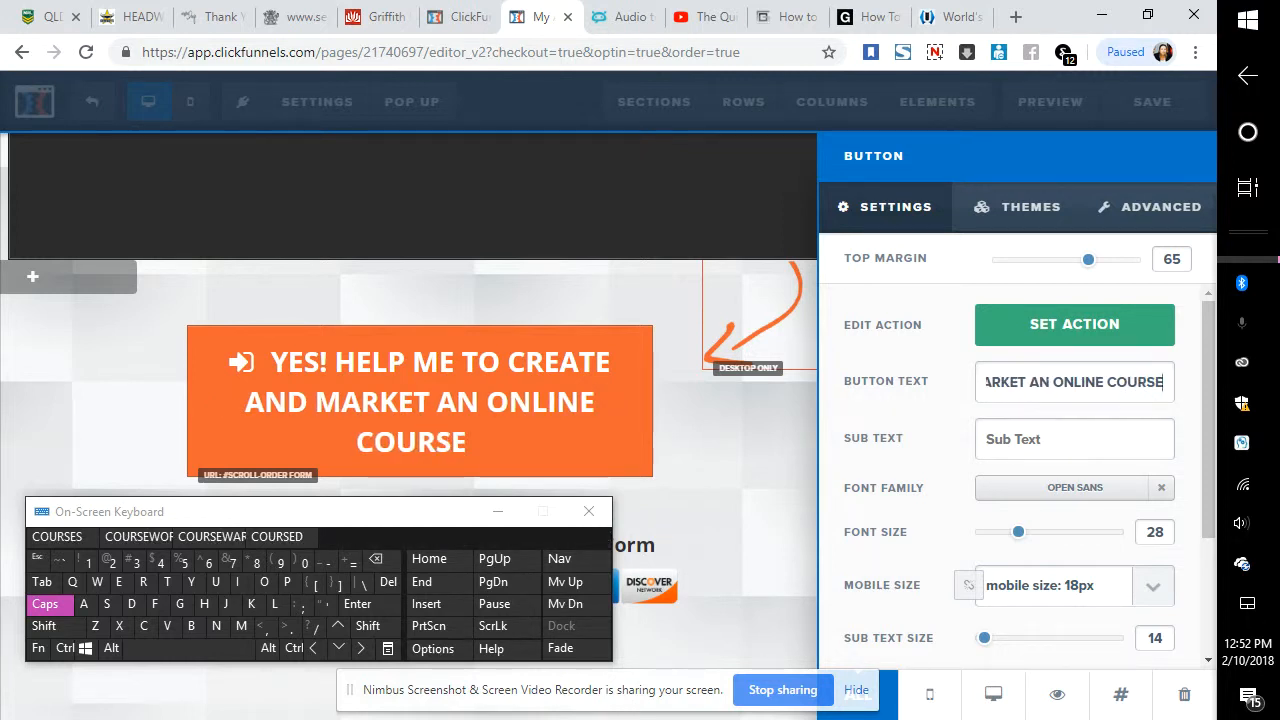
text(!)
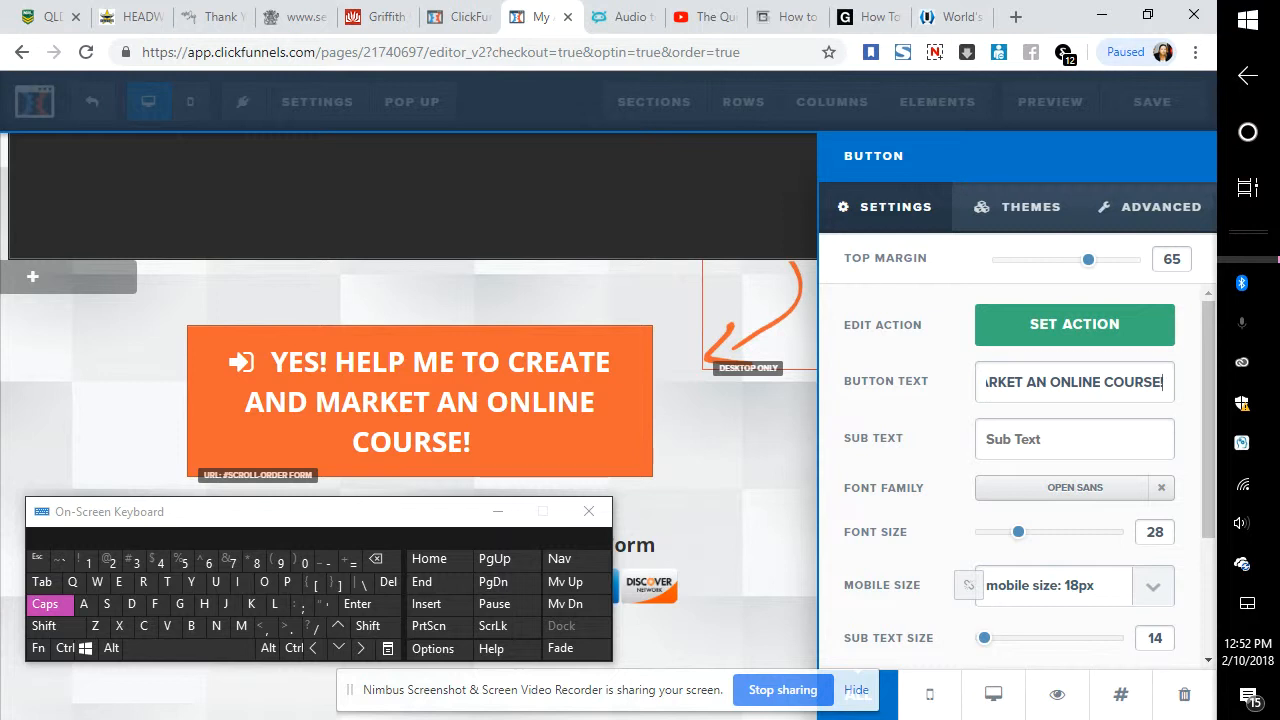
click(740, 450)
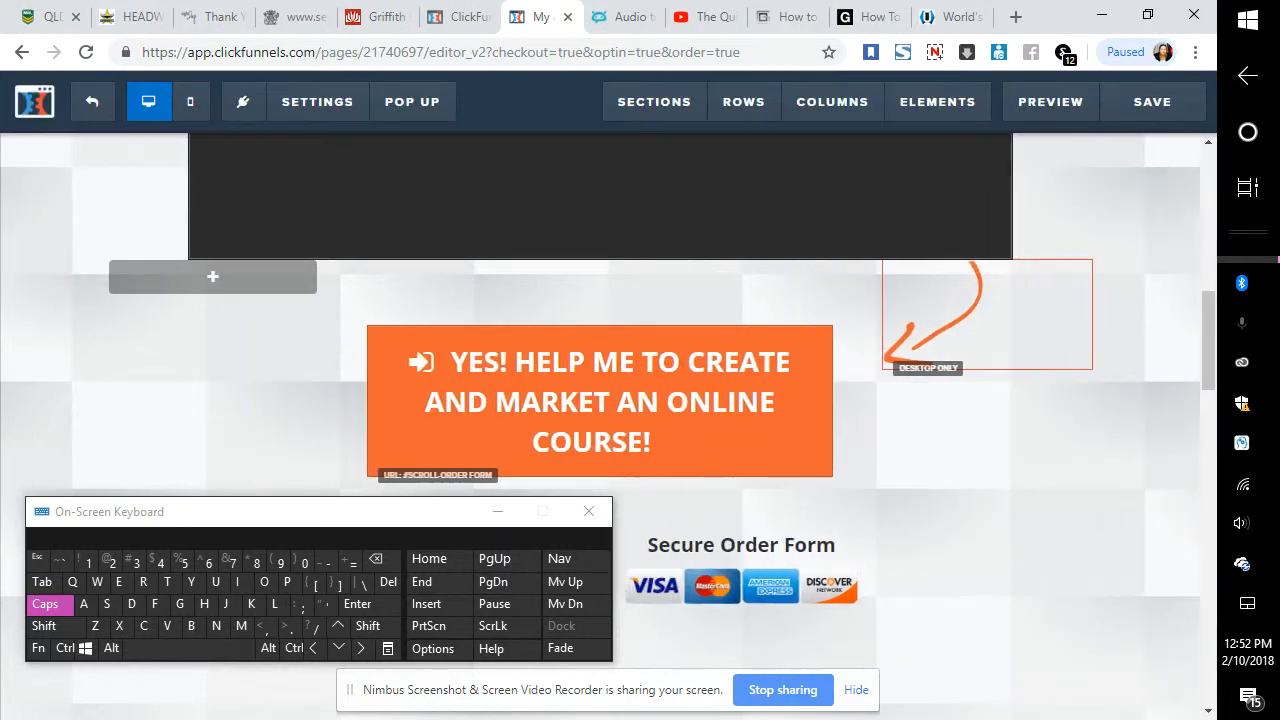
Check how the orange button sits below the video and review the page down to the SECRET SOLUTION section
scroll(608, 420, up, 3)
scroll(608, 400, down, 3)
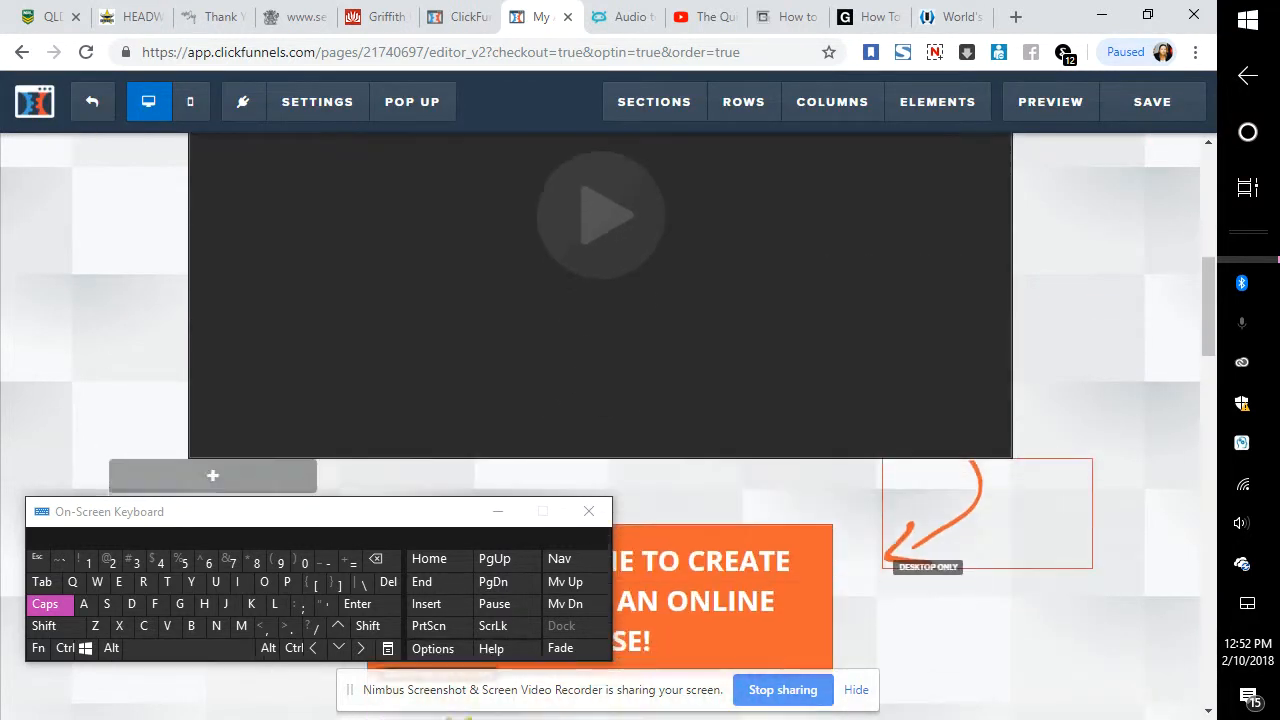
scroll(608, 400, down, 1)
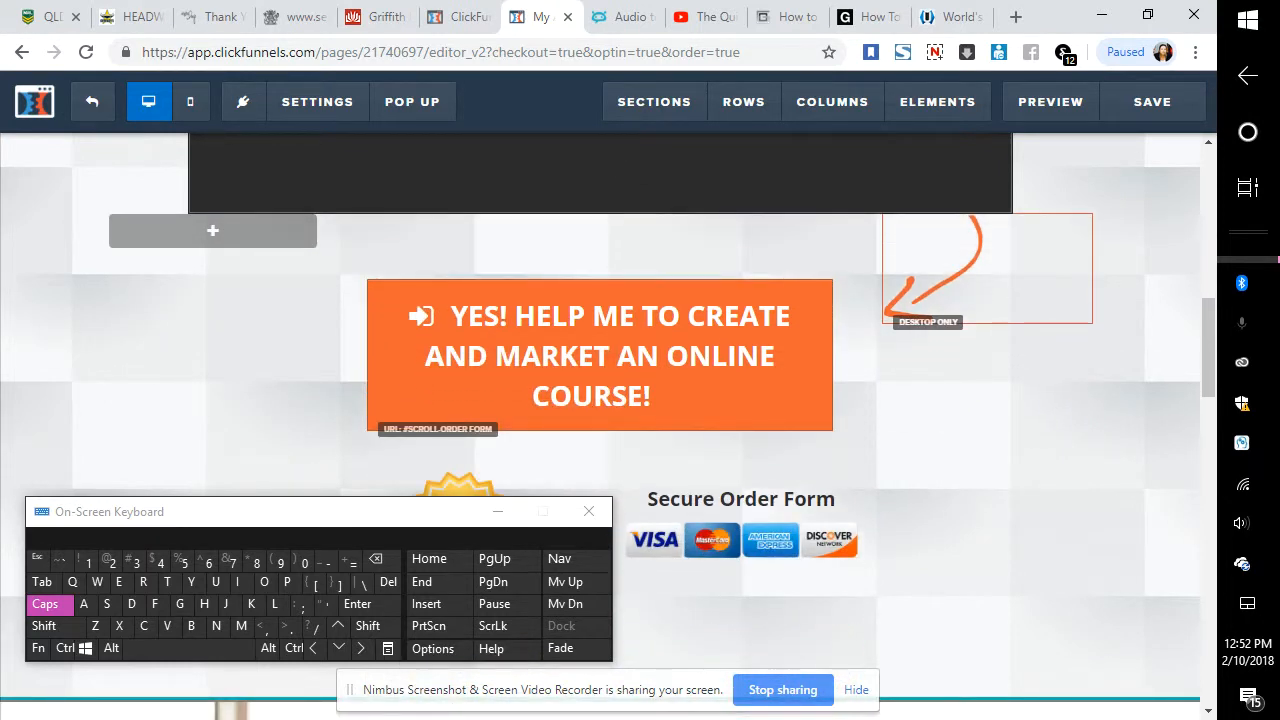
scroll(608, 400, up, 1)
scroll(608, 400, down, 2)
scroll(608, 400, down, 4)
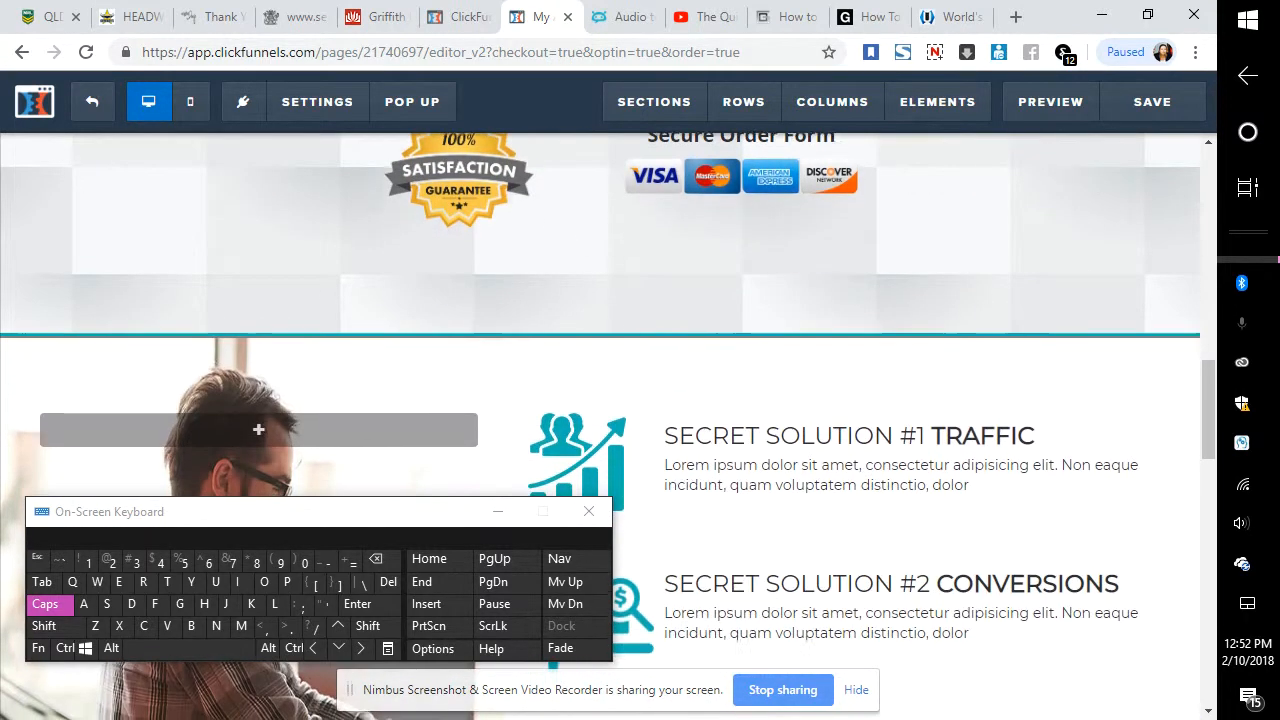
Check the reworded orange button with its arrow and the SECRET SOLUTION section below it
scroll(608, 400, up, 3)
scroll(608, 400, up, 2)
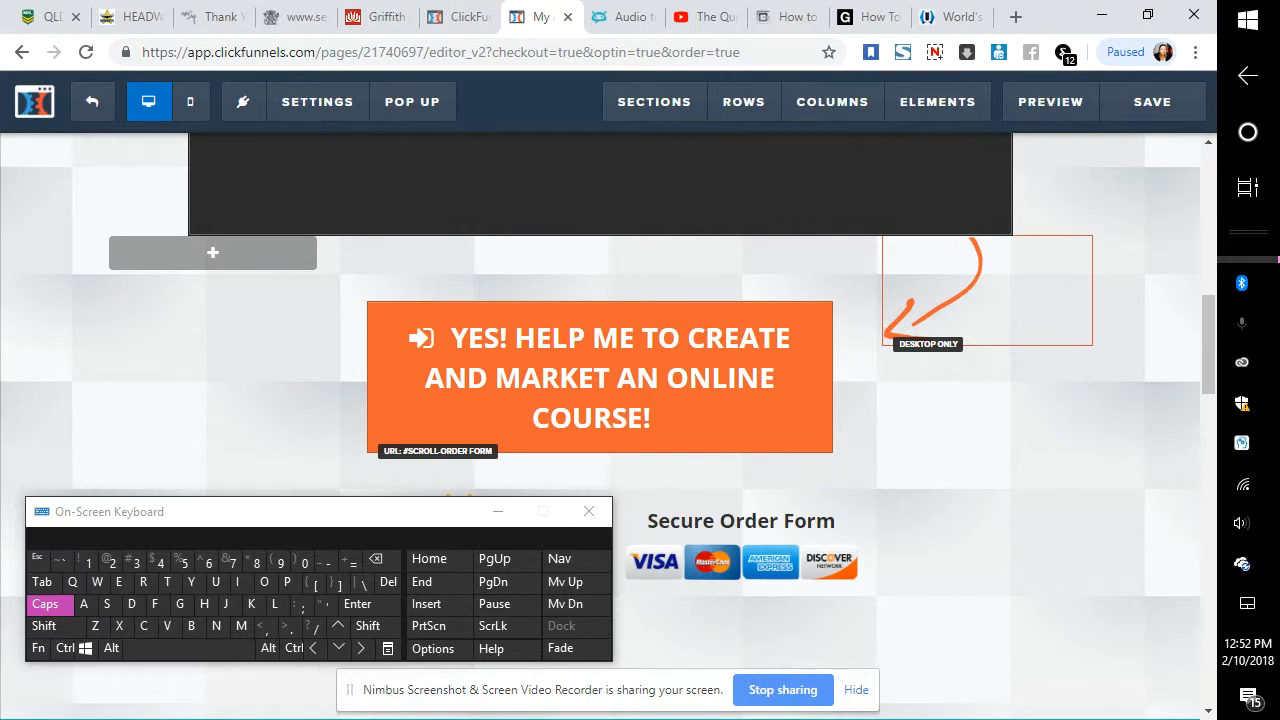
scroll(741, 557, down, 1)
scroll(741, 557, up, 1)
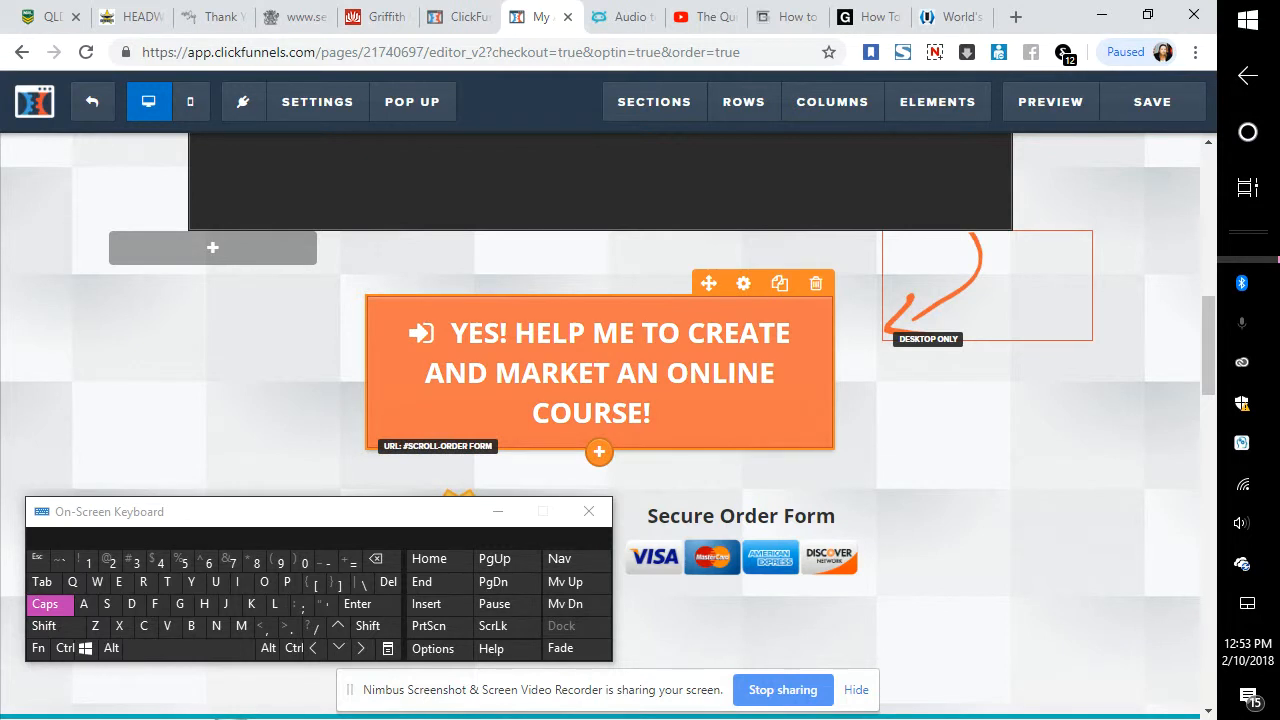
scroll(600, 400, down, 6)
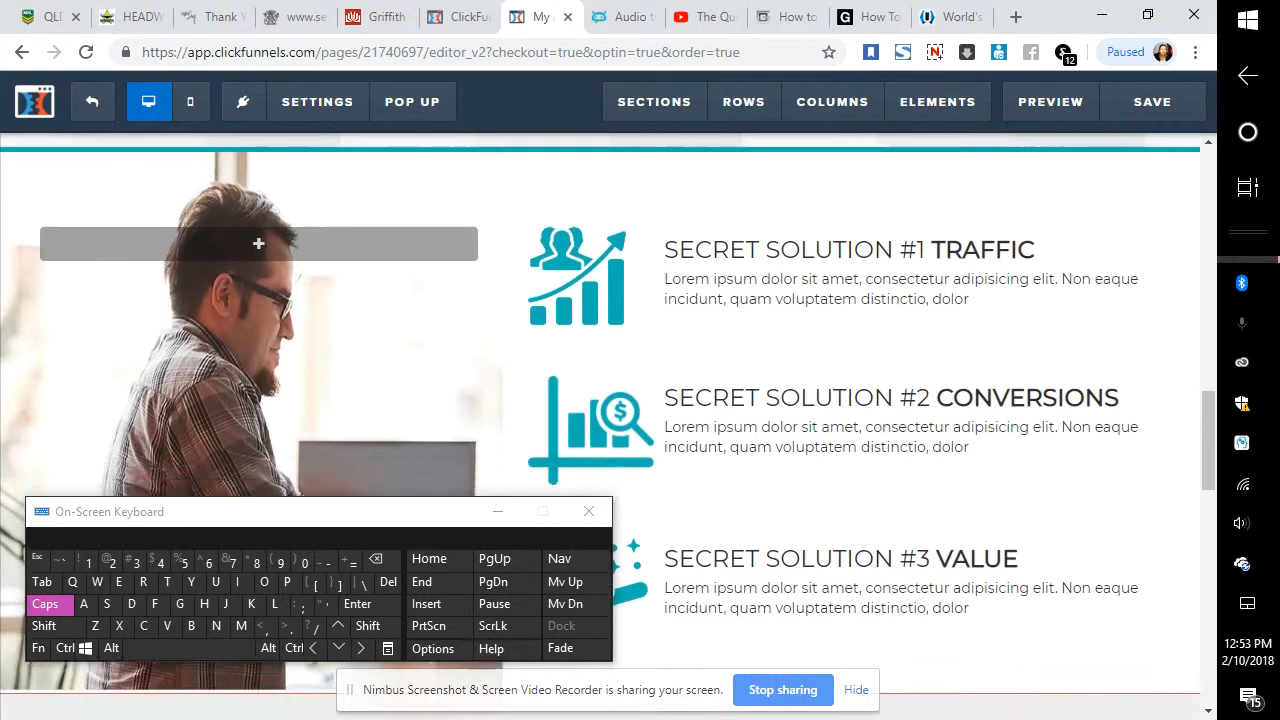
Examine the ORDER NOW section in the editor, including its two-step form, security badges, product features and testimonial quote
scroll(258, 243, up, 6)
scroll(258, 243, down, 2)
scroll(258, 243, up, 3)
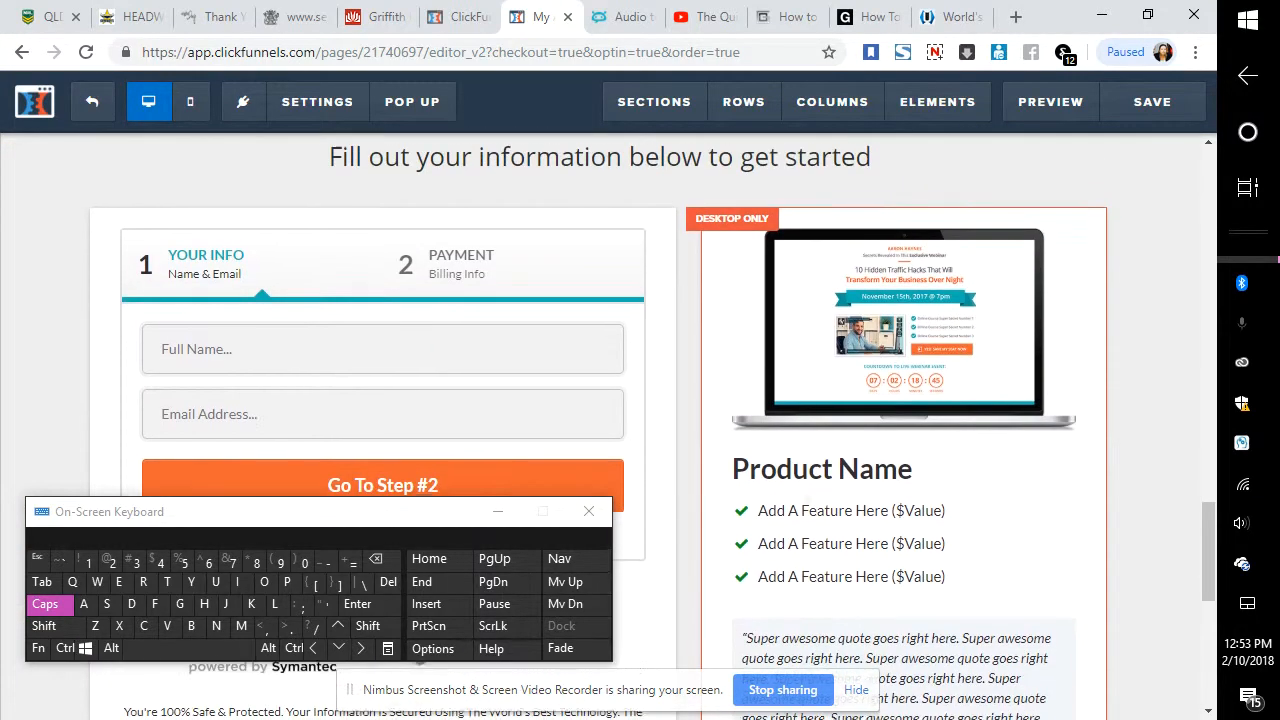
scroll(600, 400, down, 1)
scroll(600, 400, up, 1)
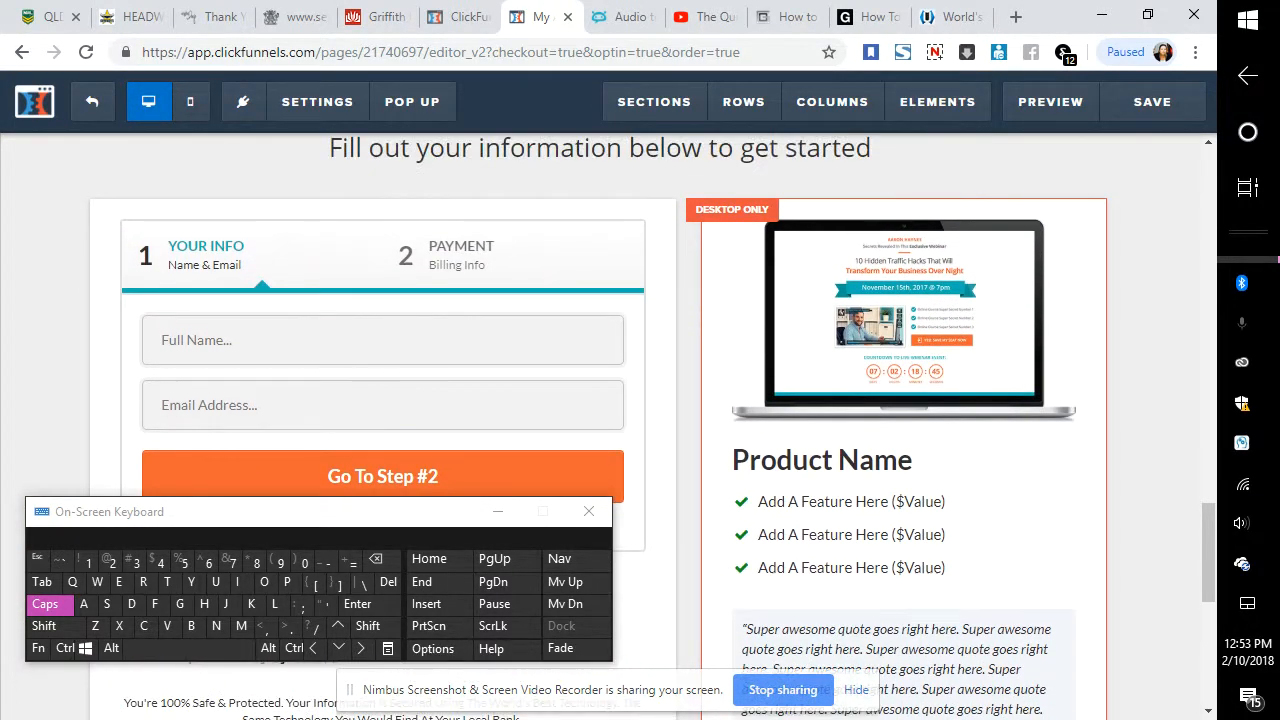
scroll(600, 400, up, 1)
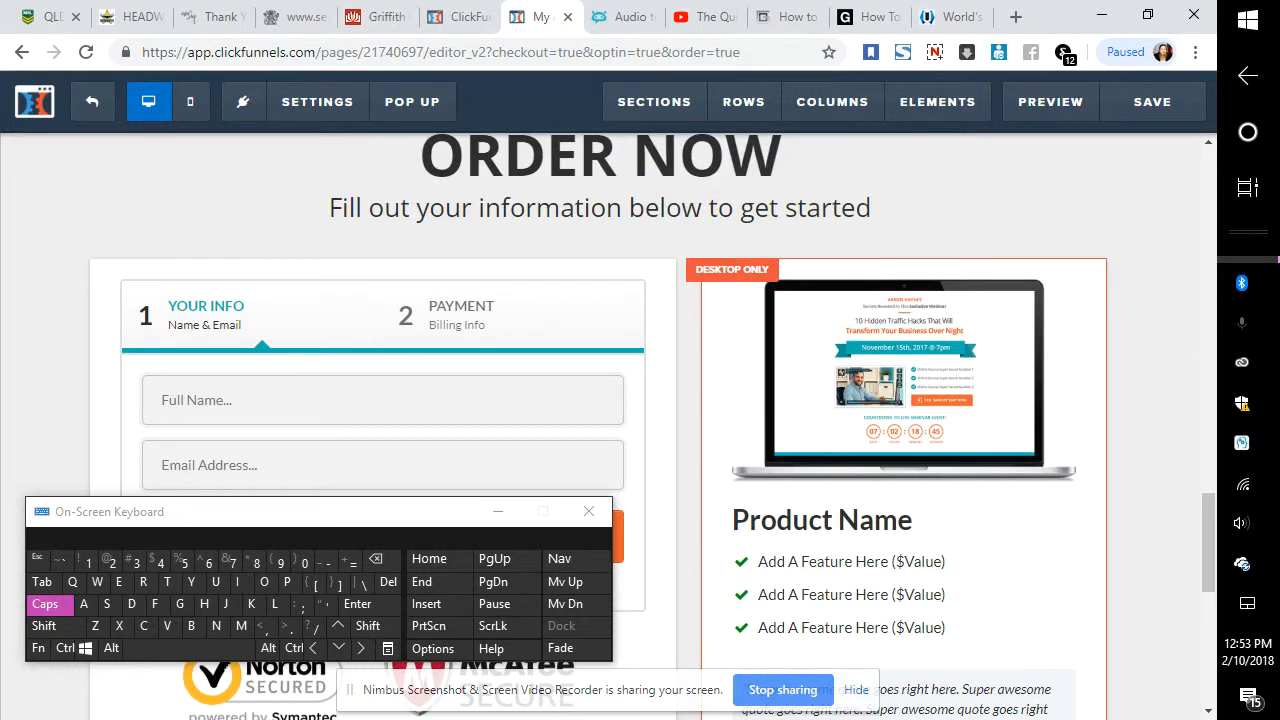
scroll(600, 400, down, 4)
scroll(600, 400, down, 5)
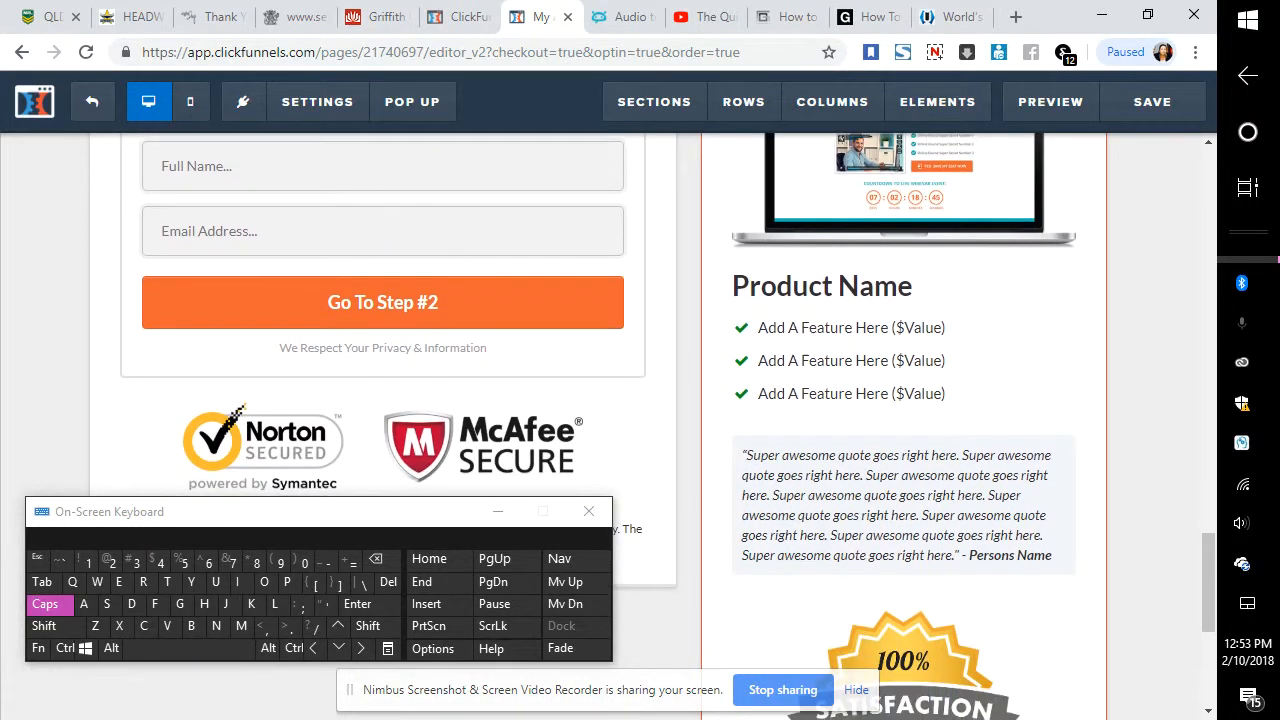
scroll(600, 400, up, 3)
scroll(600, 400, up, 4)
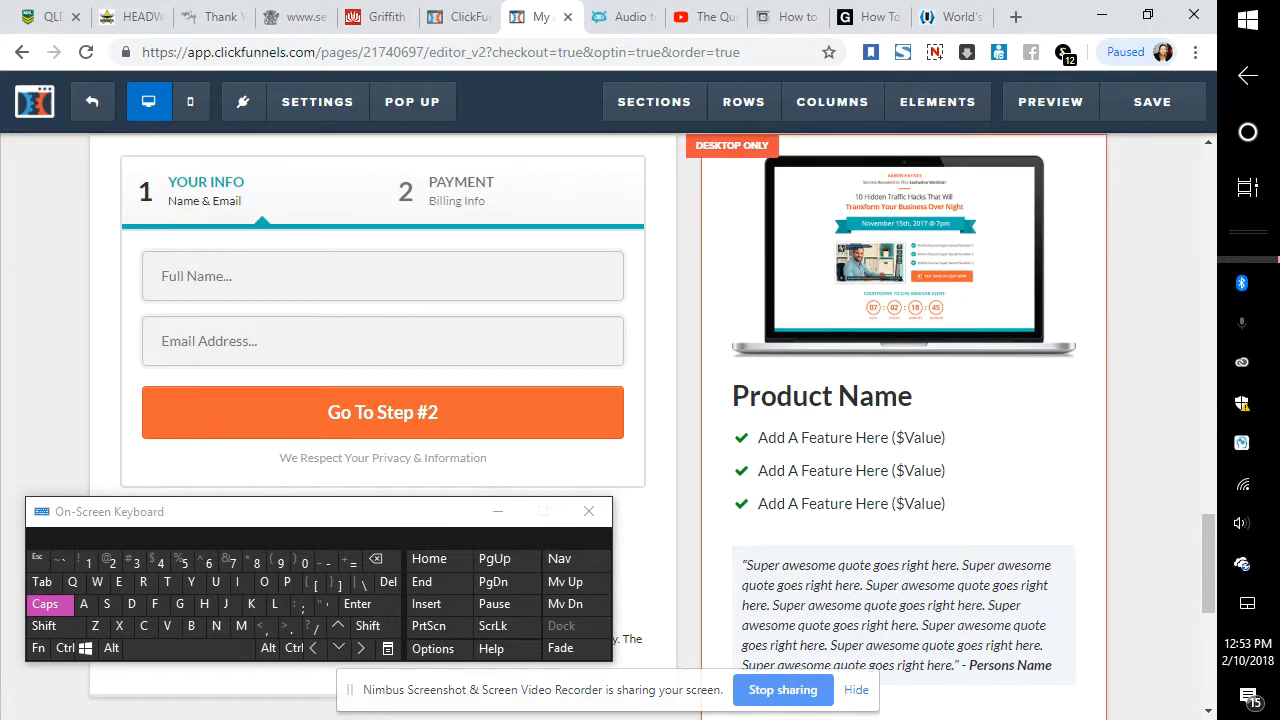
scroll(600, 400, down, 8)
scroll(600, 400, up, 8)
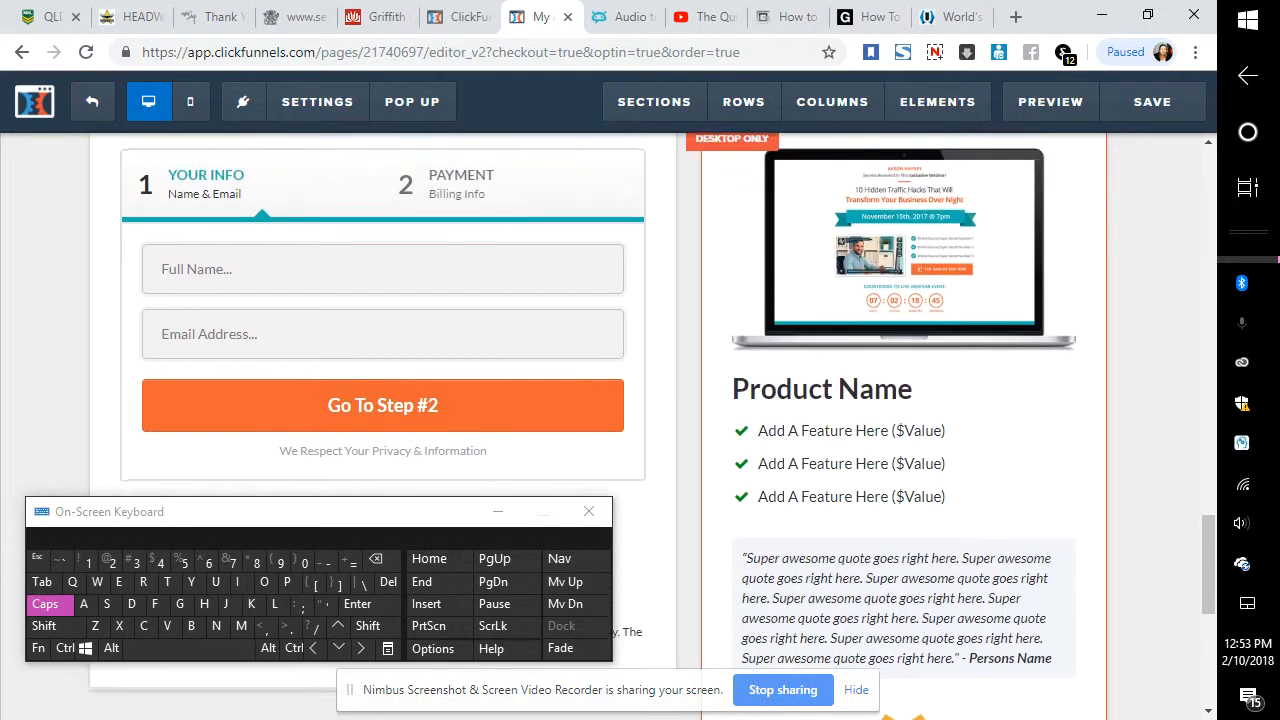
Save the page, dismissing the SEO meta data settings each time they open
scroll(600, 400, up, 15)
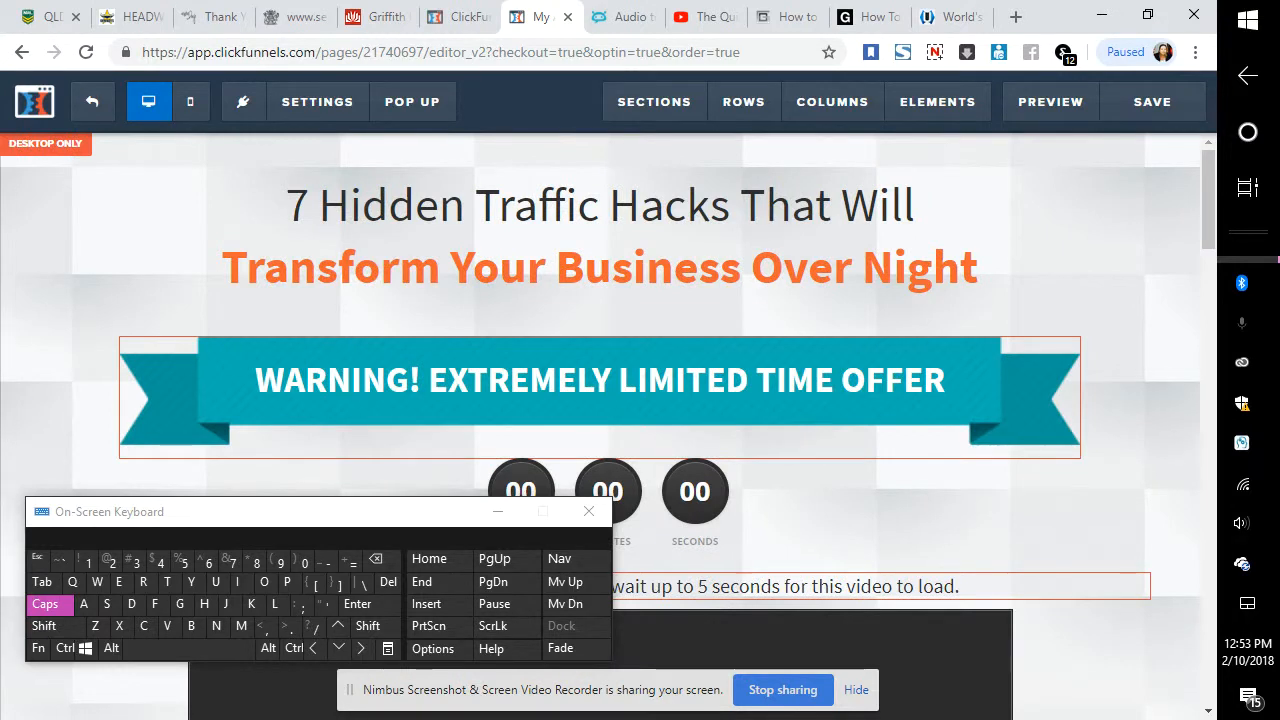
click(1152, 101)
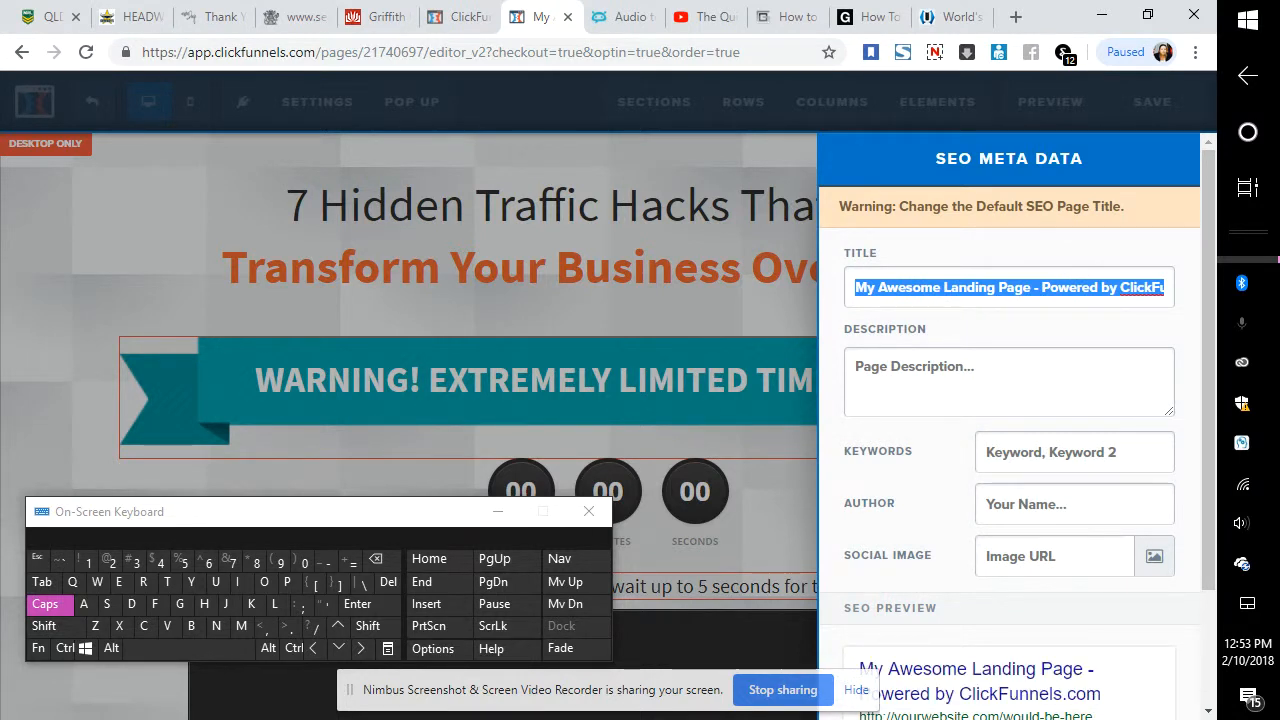
key(Escape)
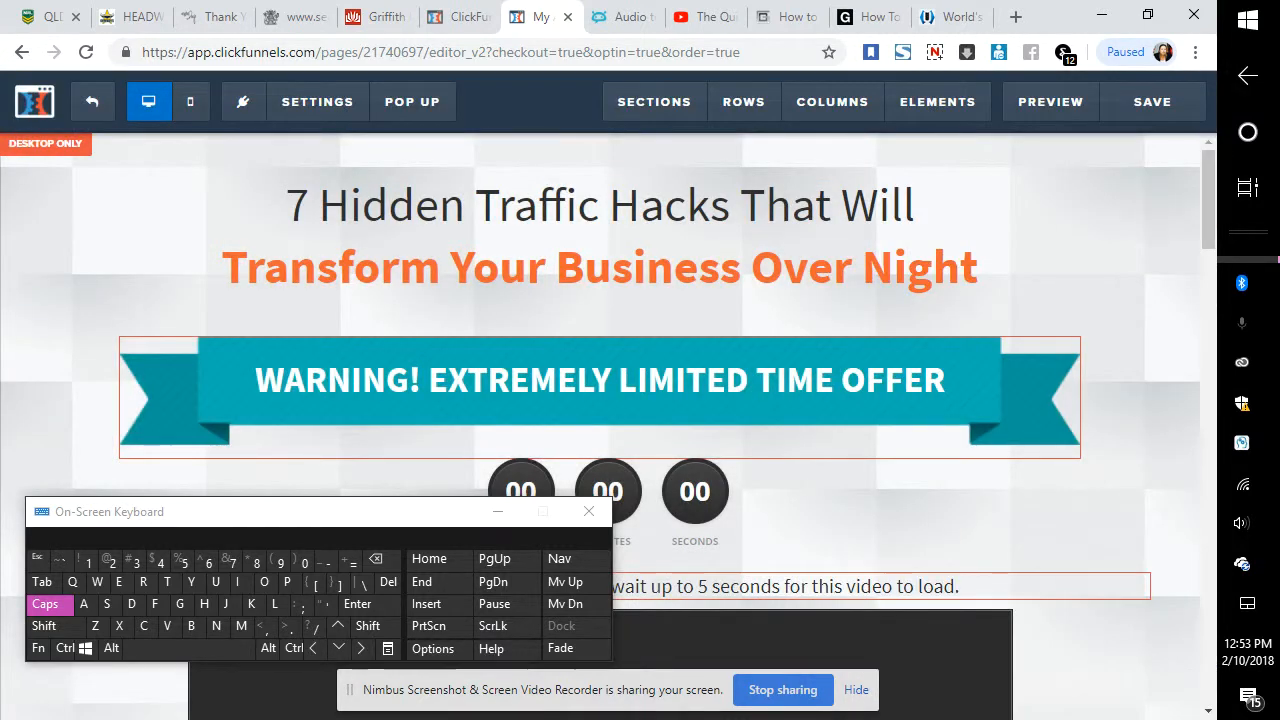
click(1152, 102)
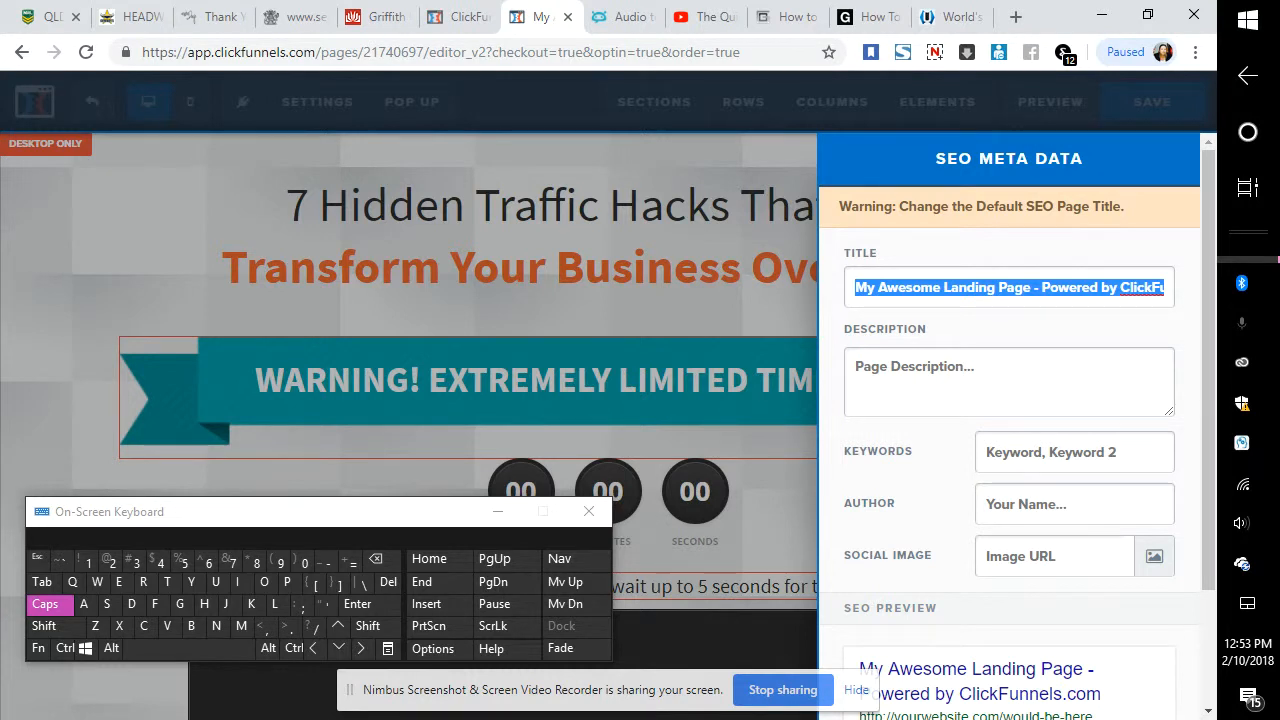
key(Escape)
Open a preview of the page and review its countdown, video and SECRET SOLUTION section down to the footer
scroll(608, 420, down, 4)
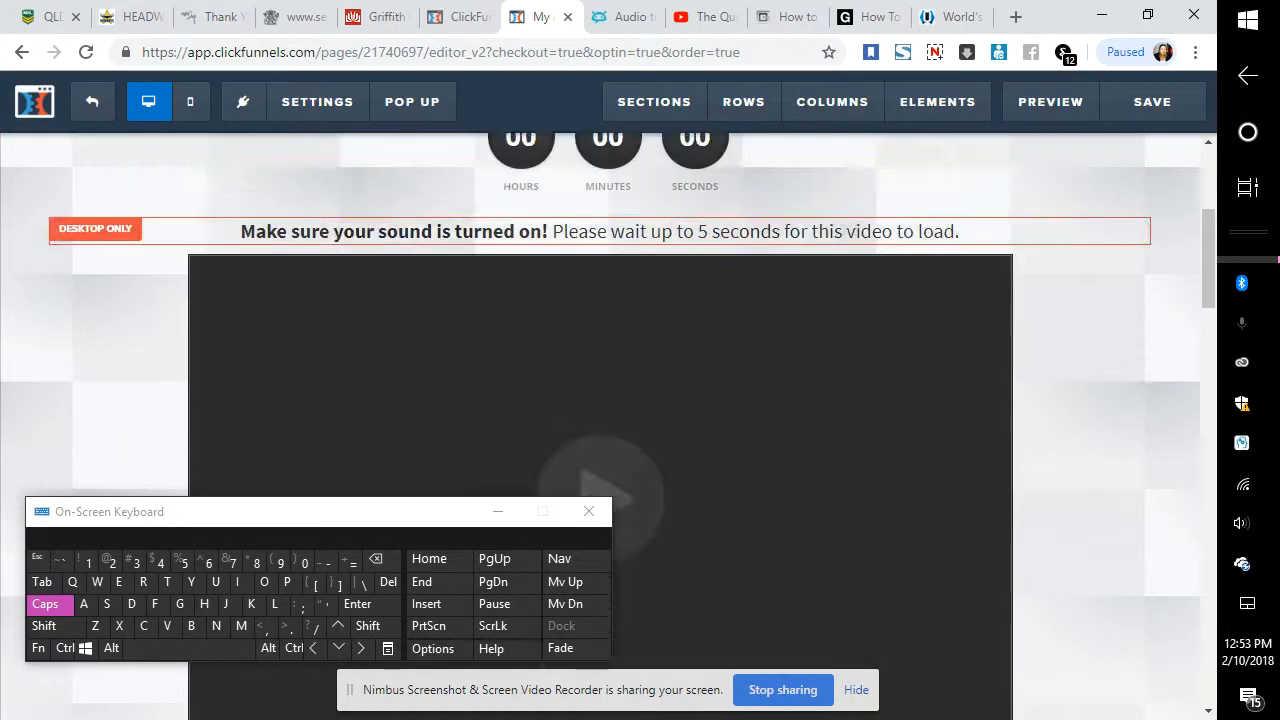
scroll(608, 420, down, 5)
scroll(608, 420, up, 3)
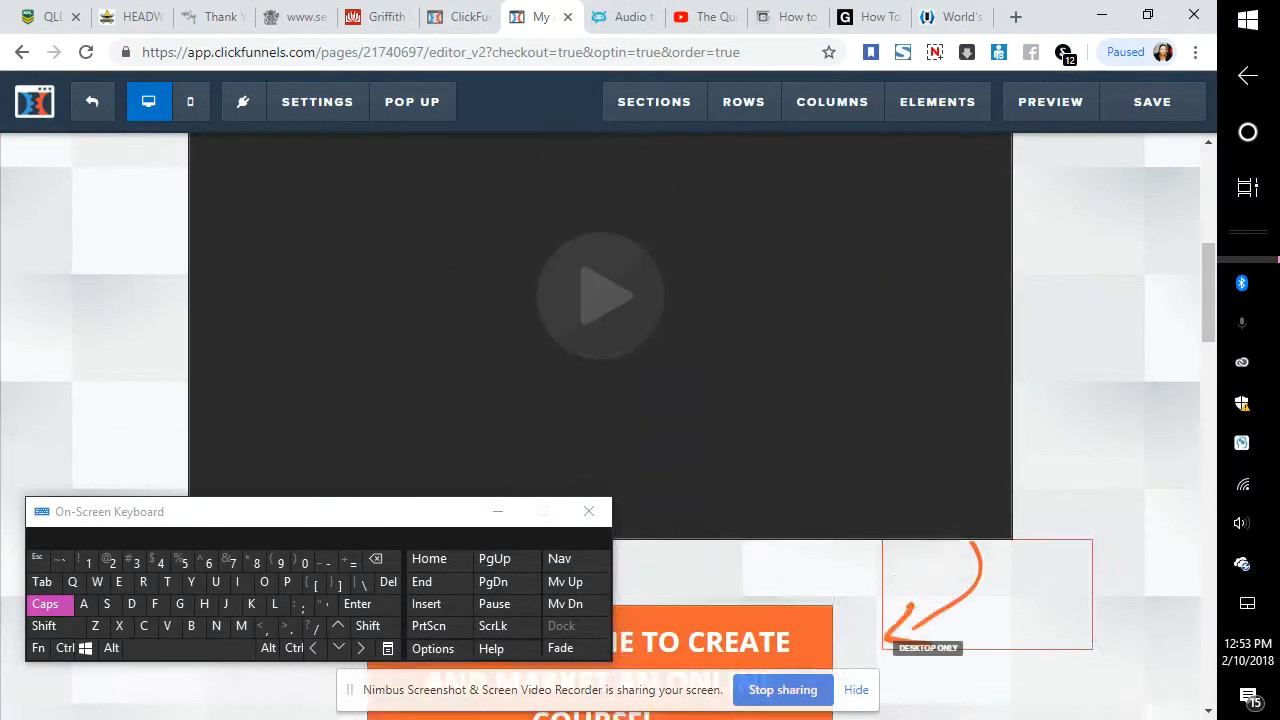
scroll(608, 420, up, 5)
click(1050, 101)
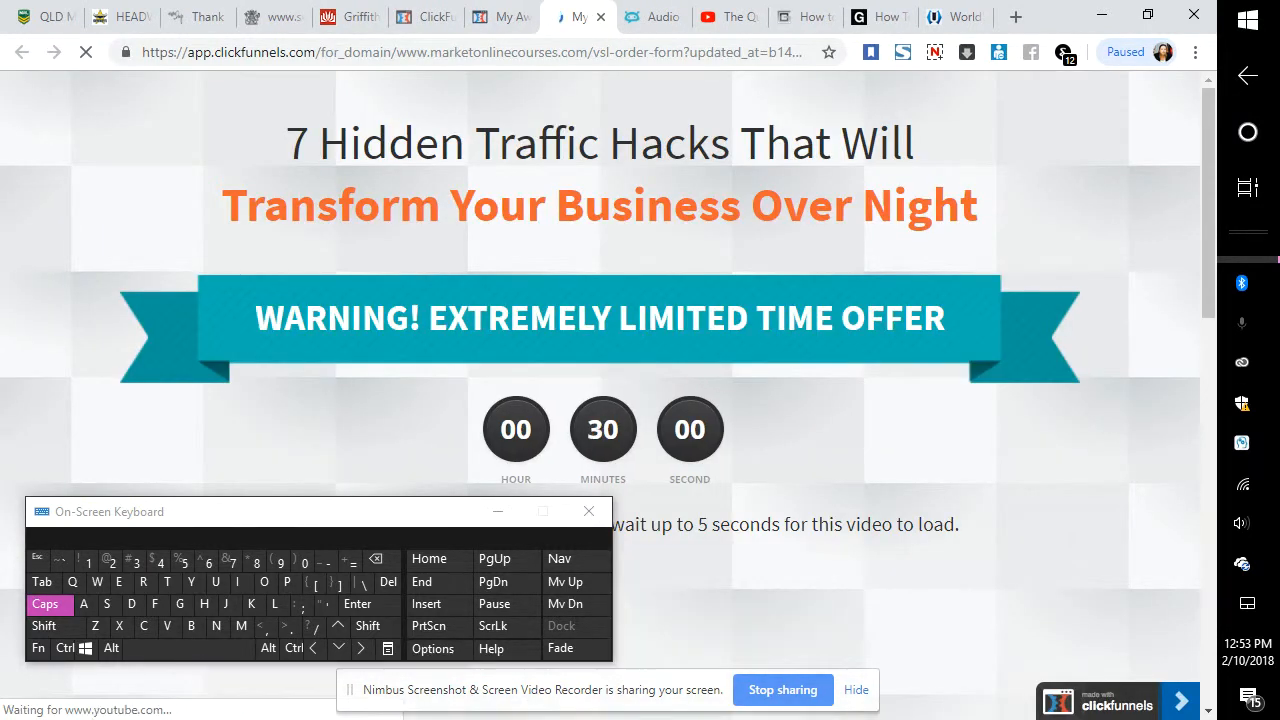
scroll(600, 400, down, 4)
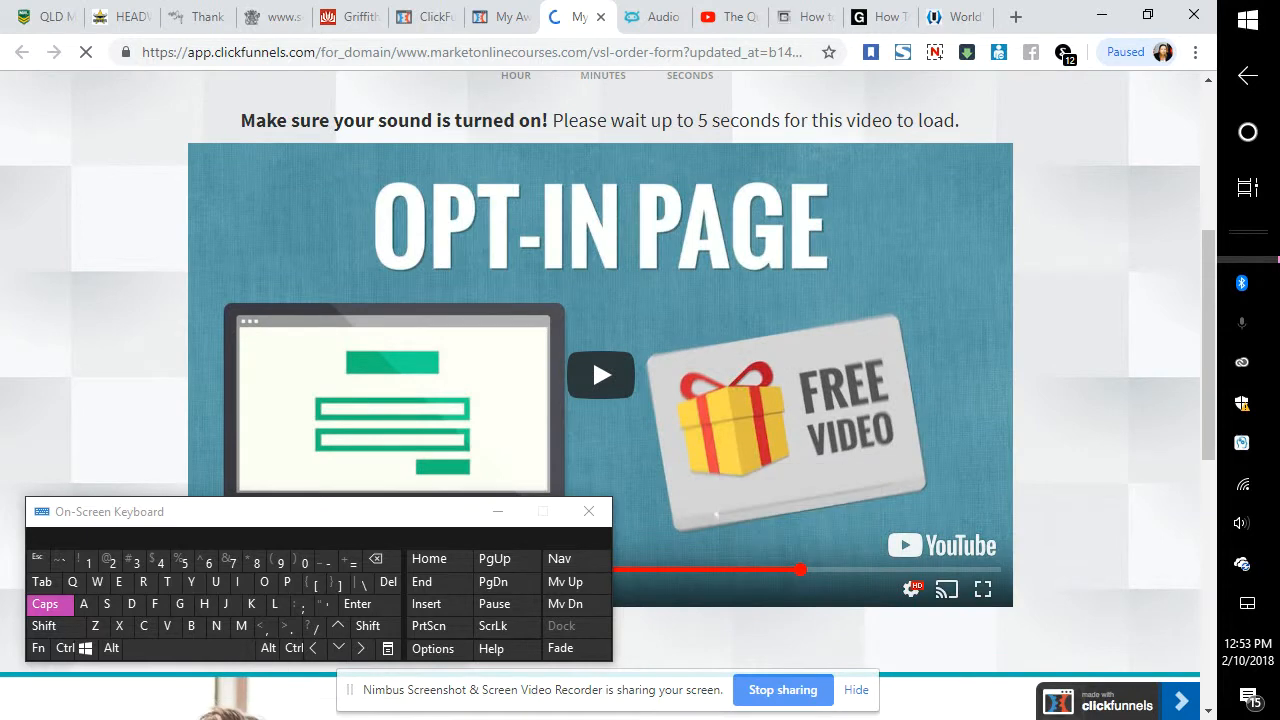
scroll(600, 400, down, 9)
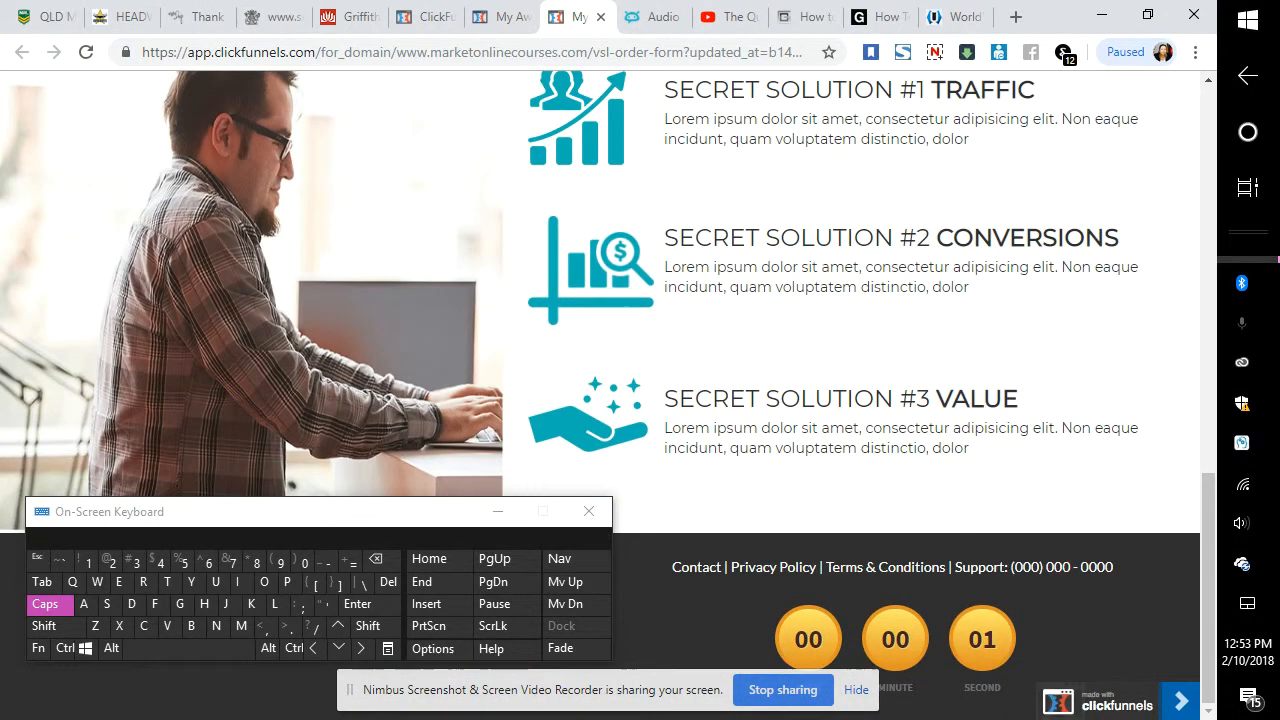
scroll(600, 400, up, 12)
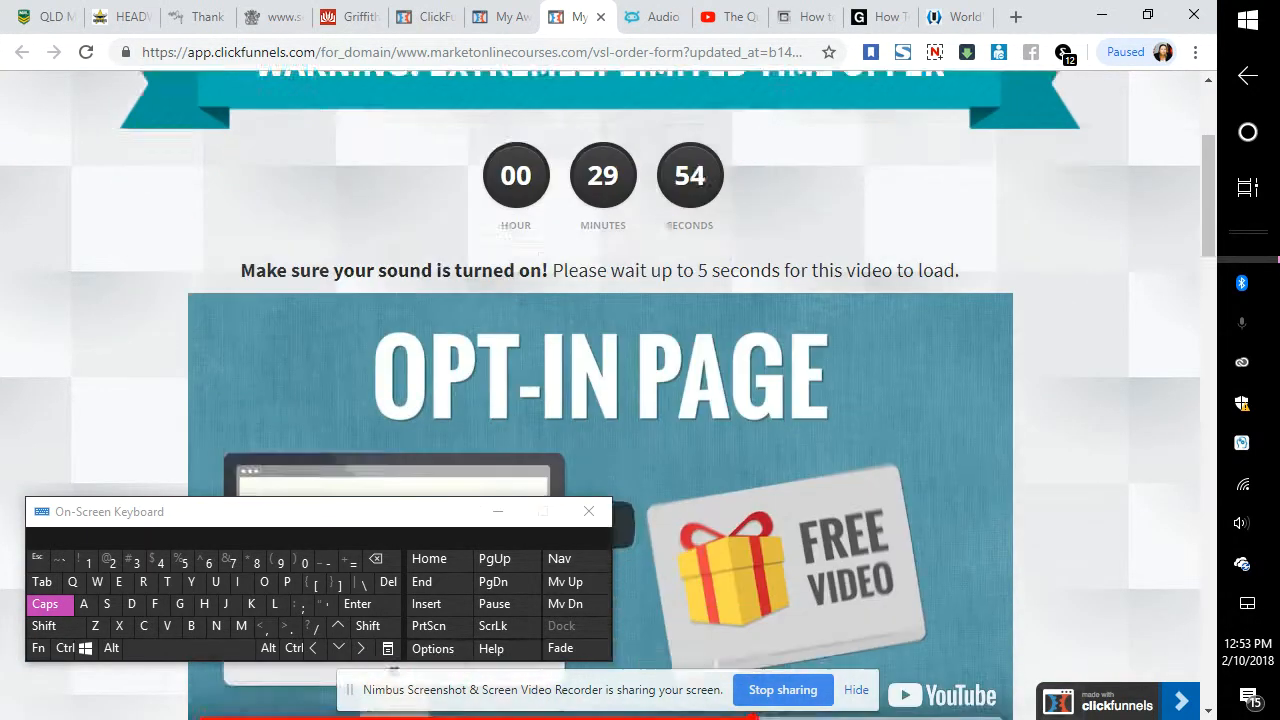
Advance the previewed ORDER NOW form to its payment step using the name and email already filled in
scroll(600, 400, down, 3)
scroll(600, 400, down, 3)
scroll(600, 400, down, 8)
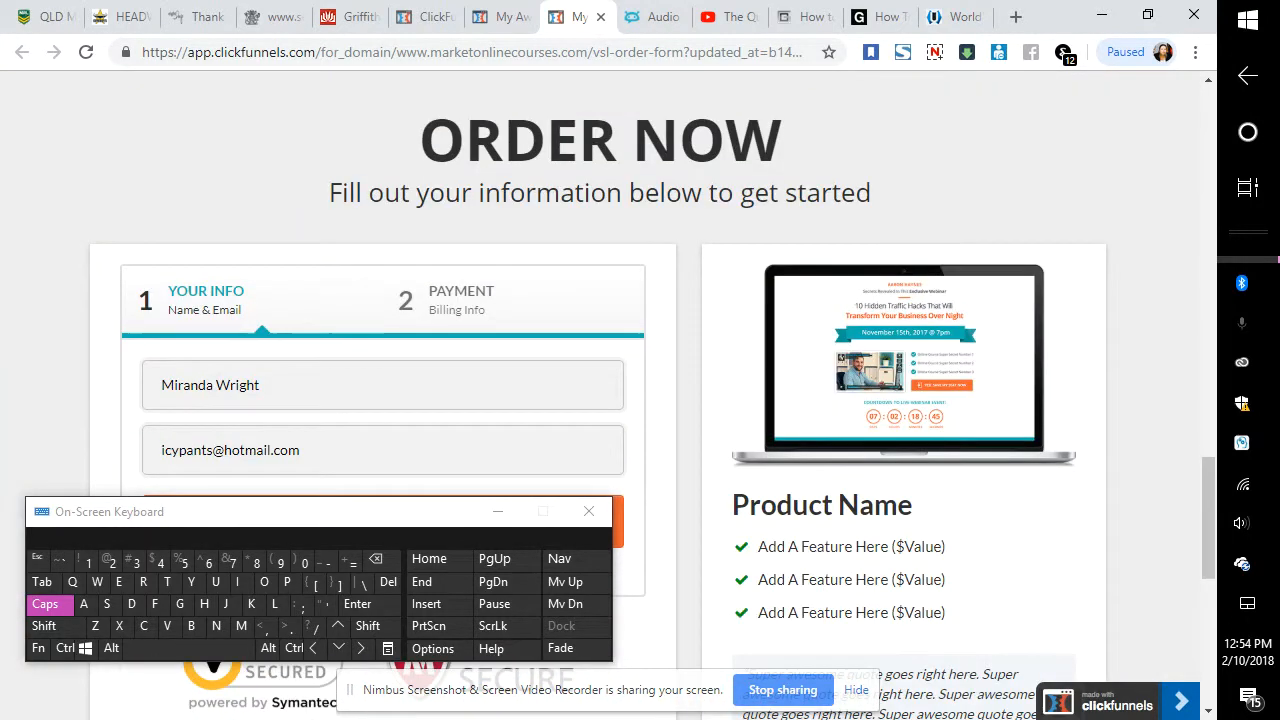
scroll(600, 400, down, 3)
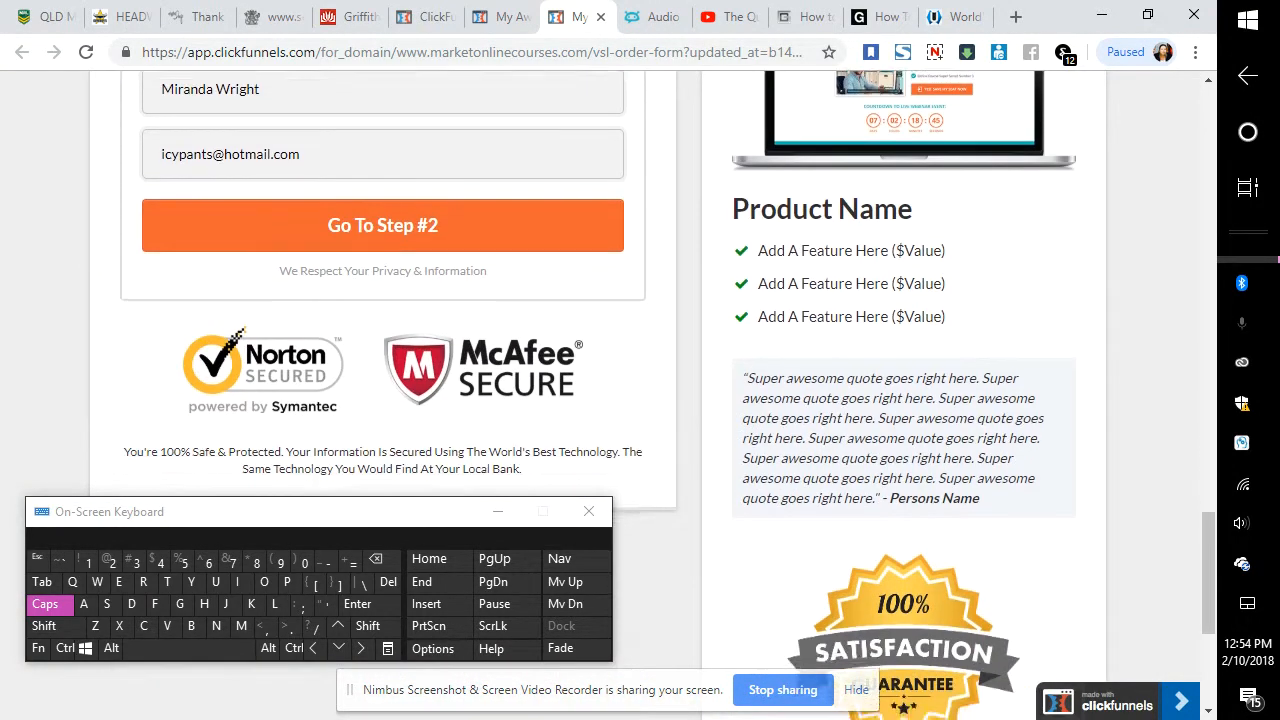
click(392, 255)
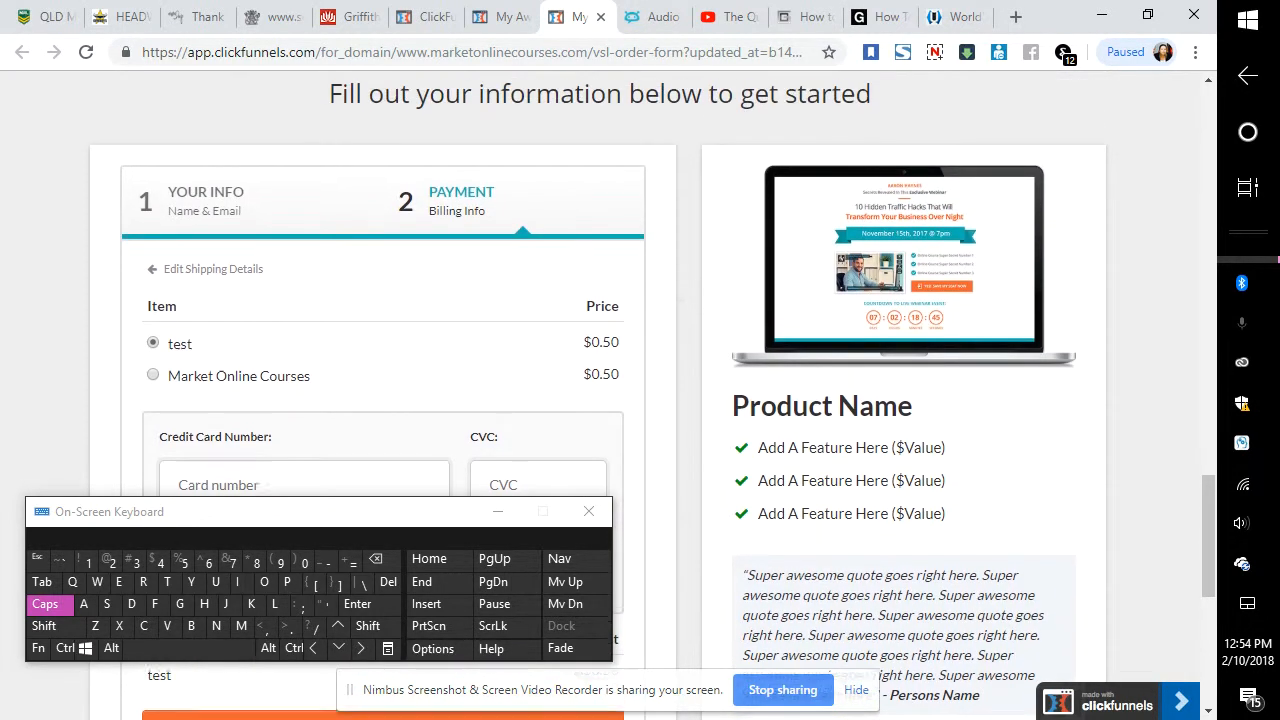
Examine the payment step's product choices, card fields and order summary, and return to the ORDER NOW heading
scroll(654, 423, down, 1)
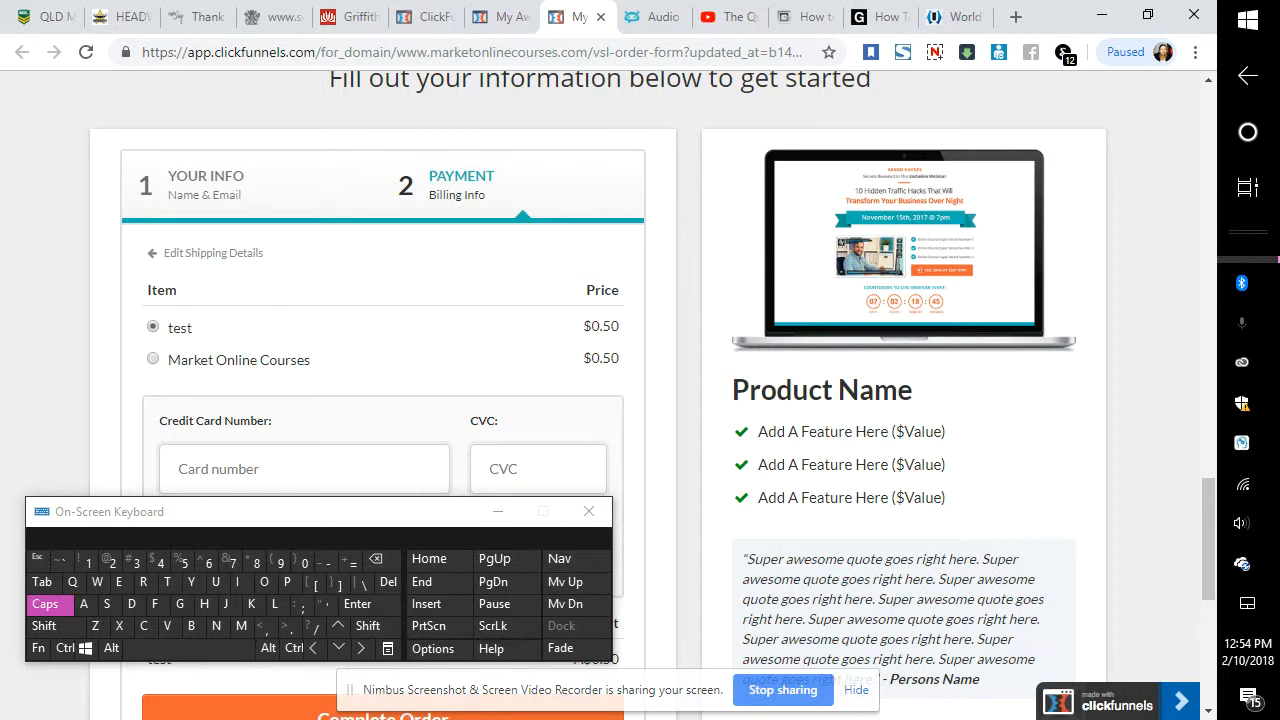
scroll(600, 300, down, 5)
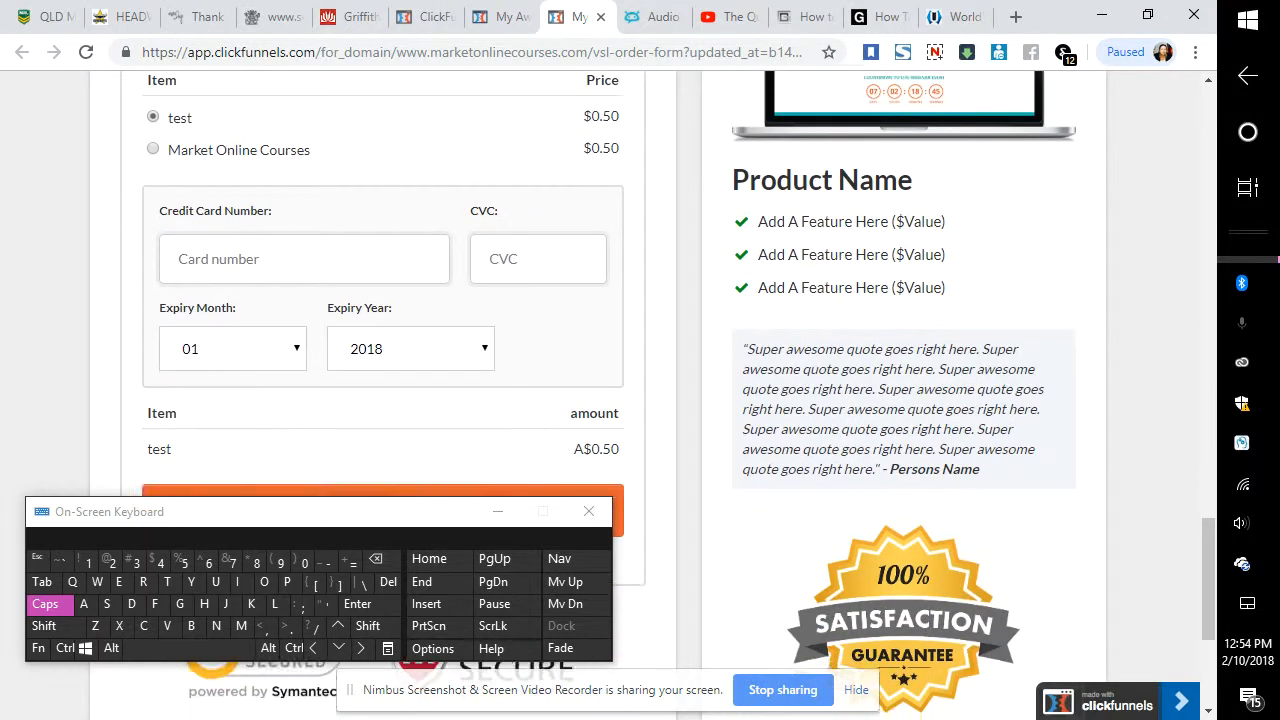
scroll(600, 300, up, 2)
scroll(600, 400, up, 6)
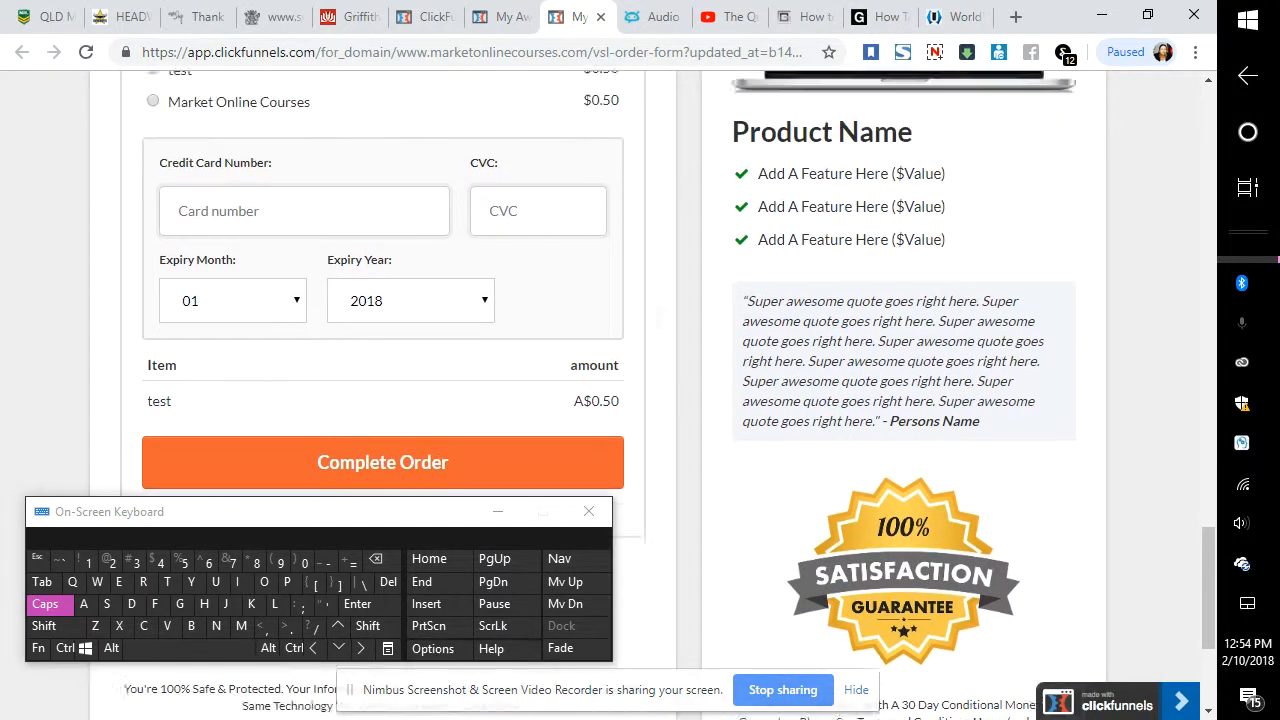
scroll(600, 400, up, 1)
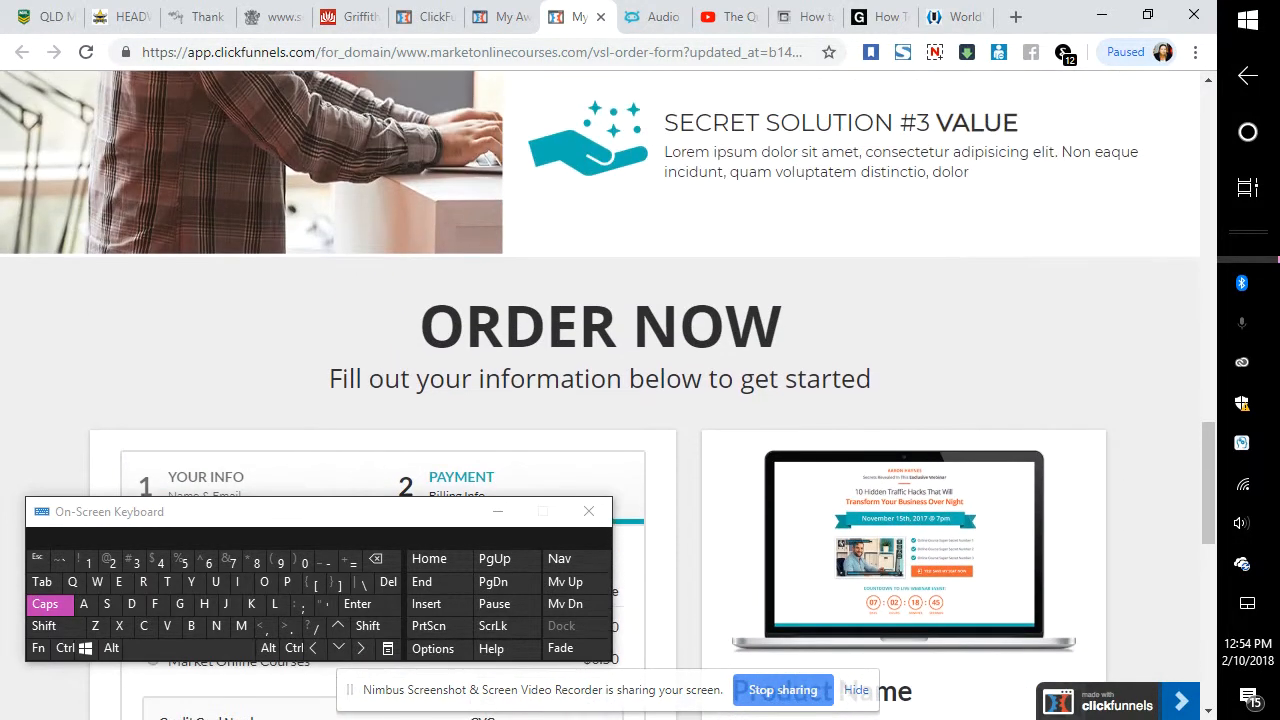